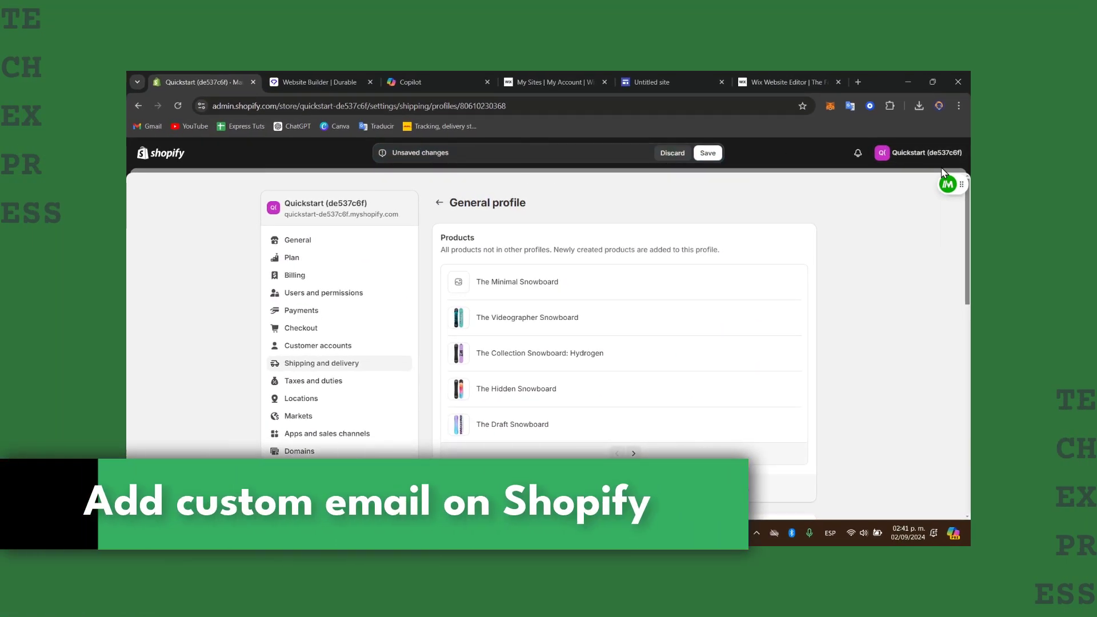
Step: Discard the unsaved shipping profile changes, return to the store Home page, and open the admin search
click(672, 154)
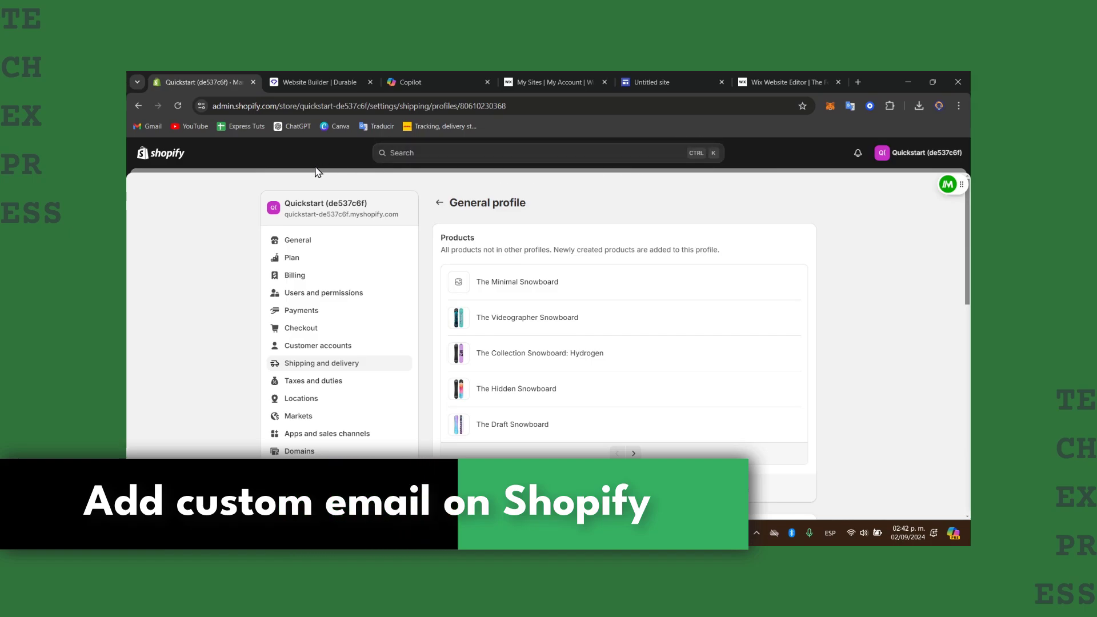
click(163, 153)
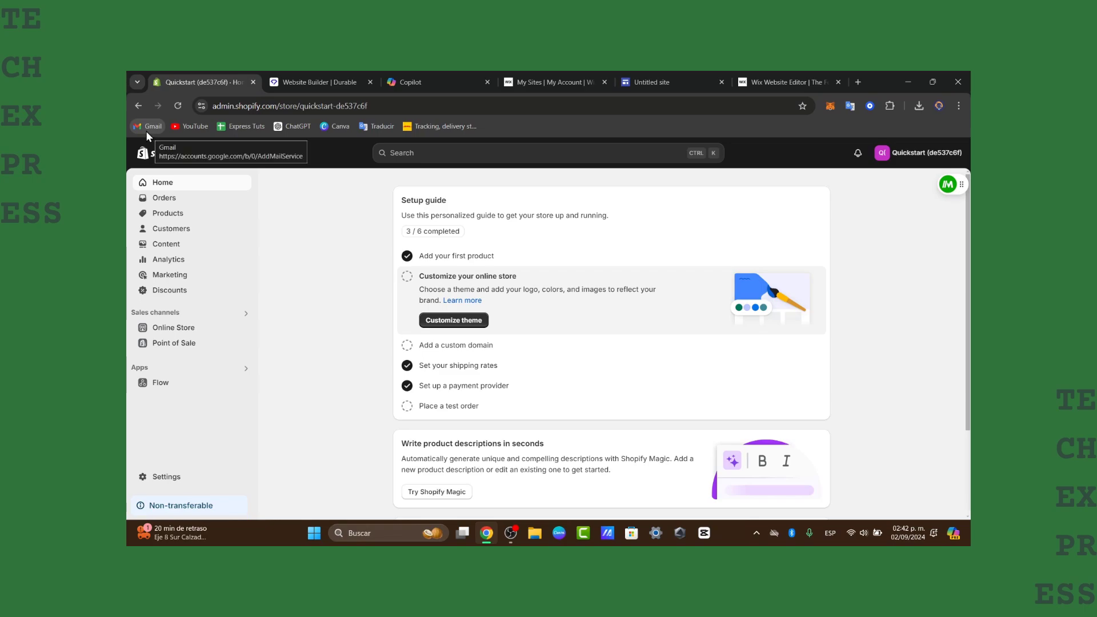
click(432, 160)
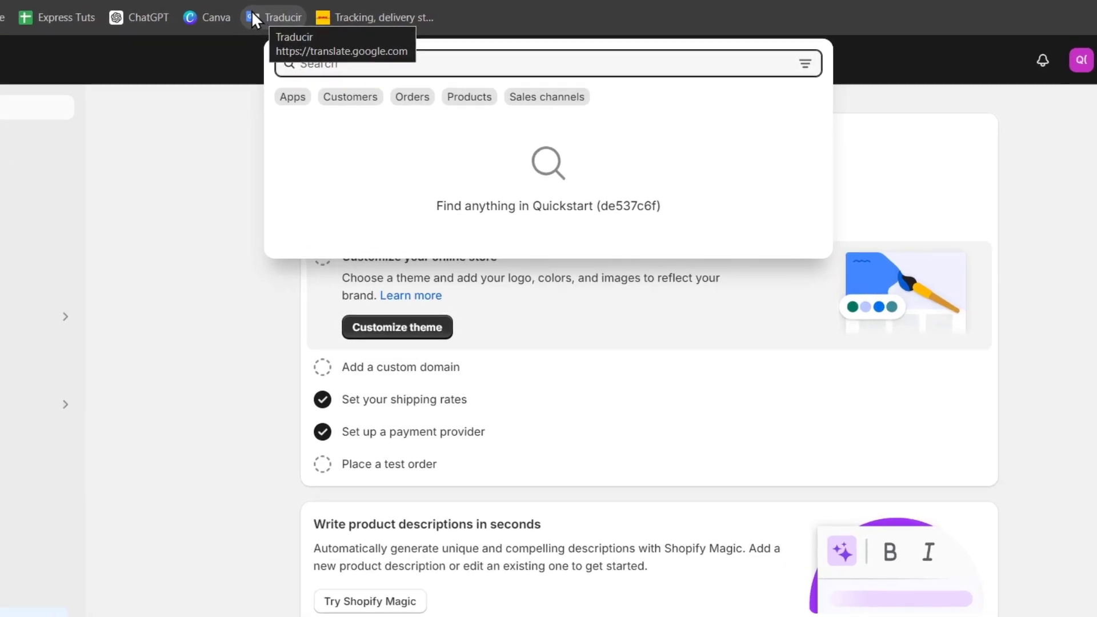
Step: Close the search panel and go to Settings > Domains, which shows a 404 error
click(166, 104)
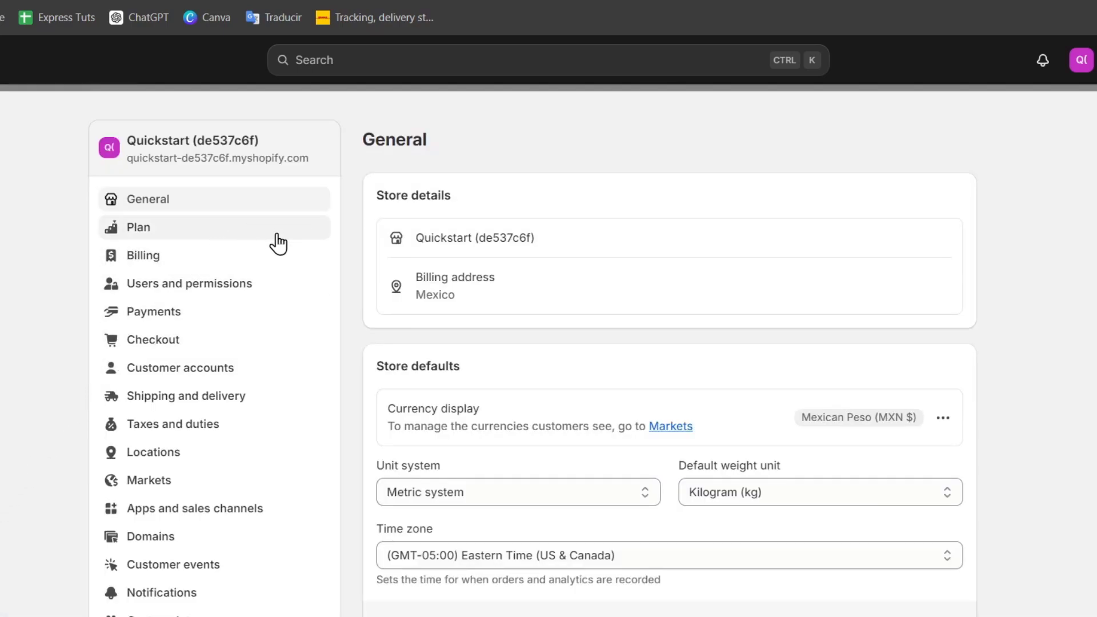
click(173, 536)
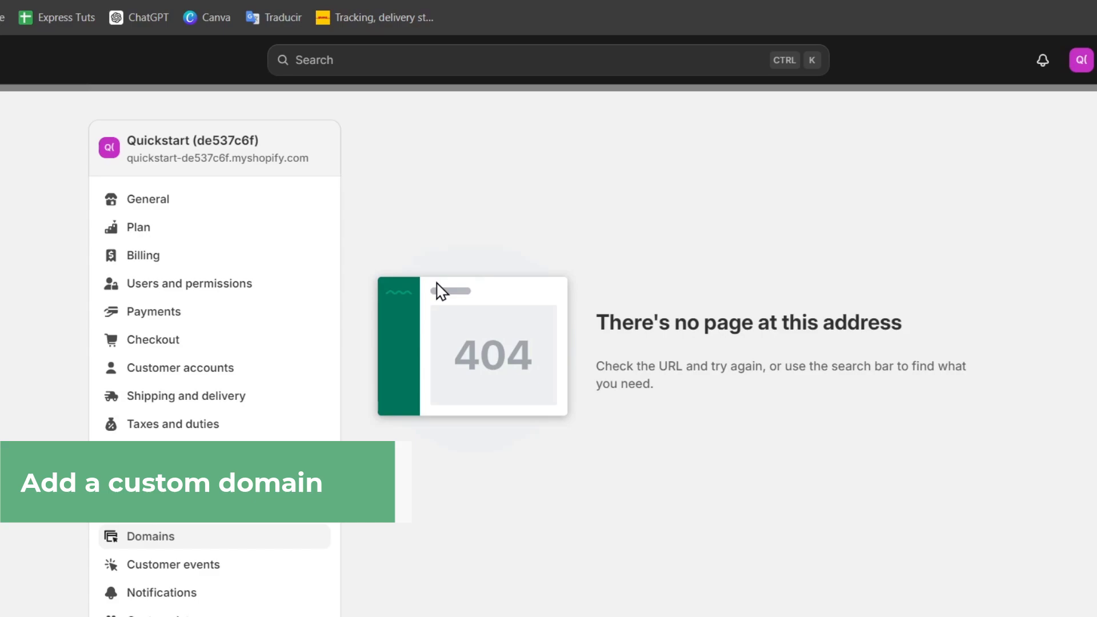
Step: Load namecheap.com in a new tab and sign in with the saved username and account password
key(ctrl+t)
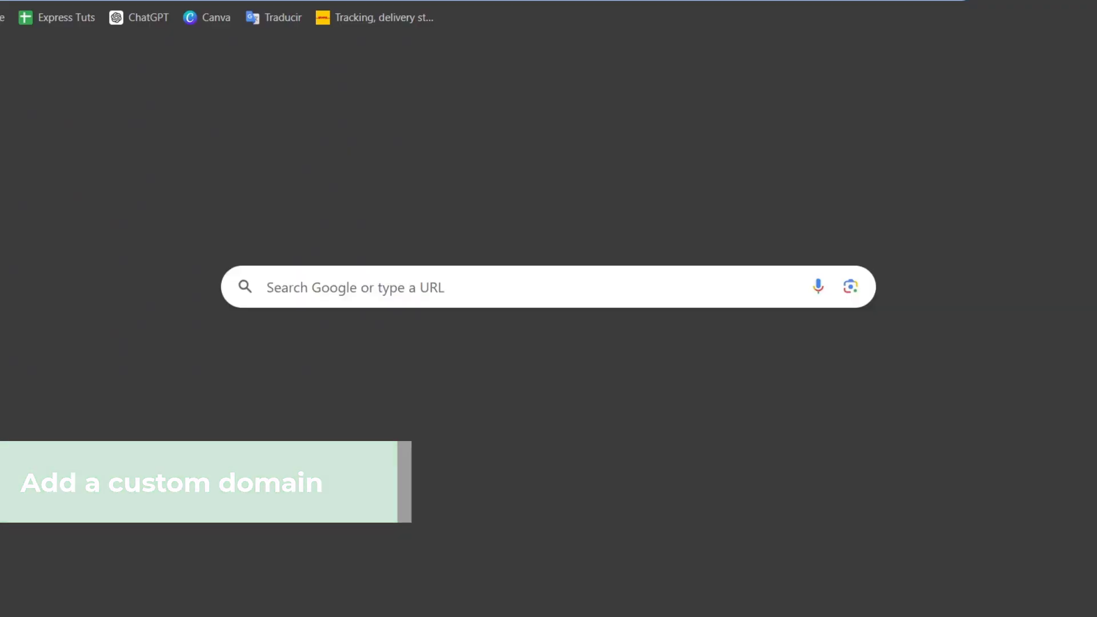
text(name)
key(Return)
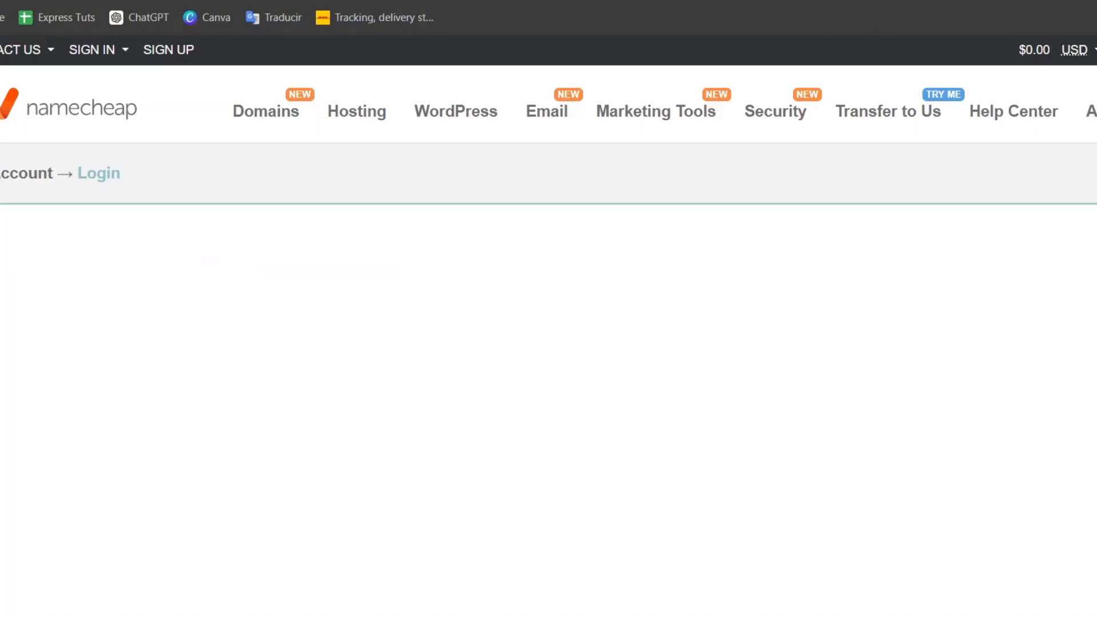
click(621, 333)
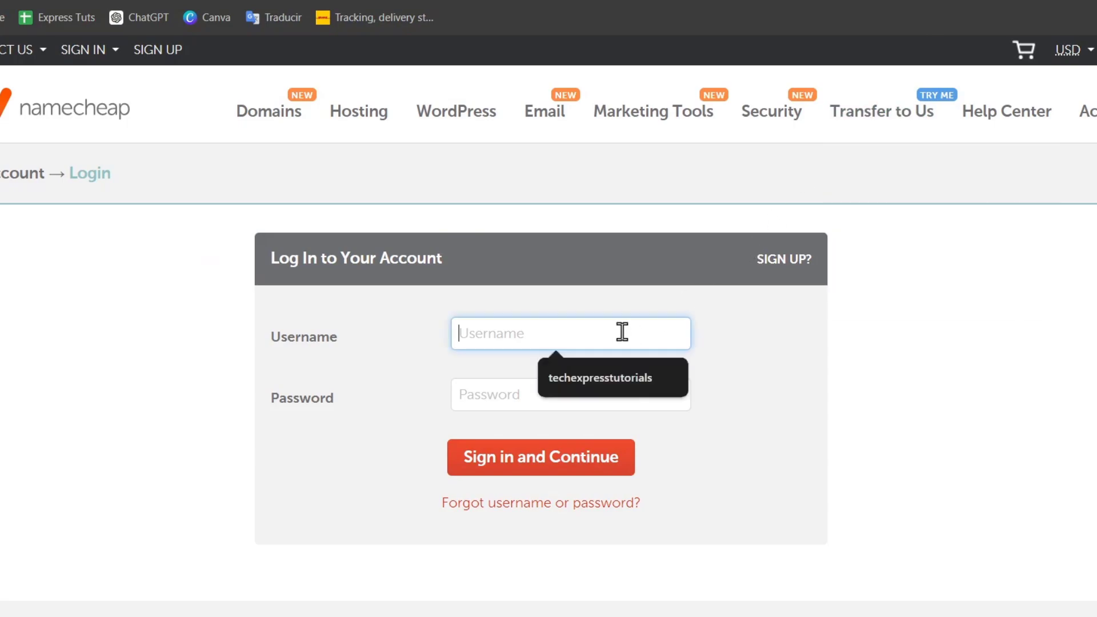
click(612, 357)
click(573, 400)
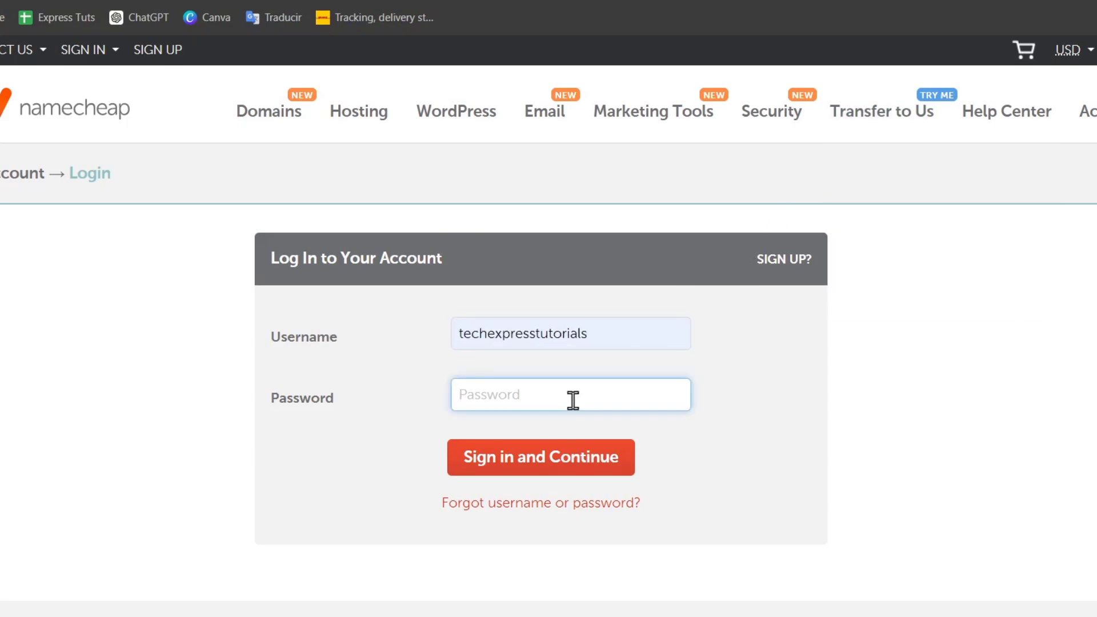
text(*************)
key(Return)
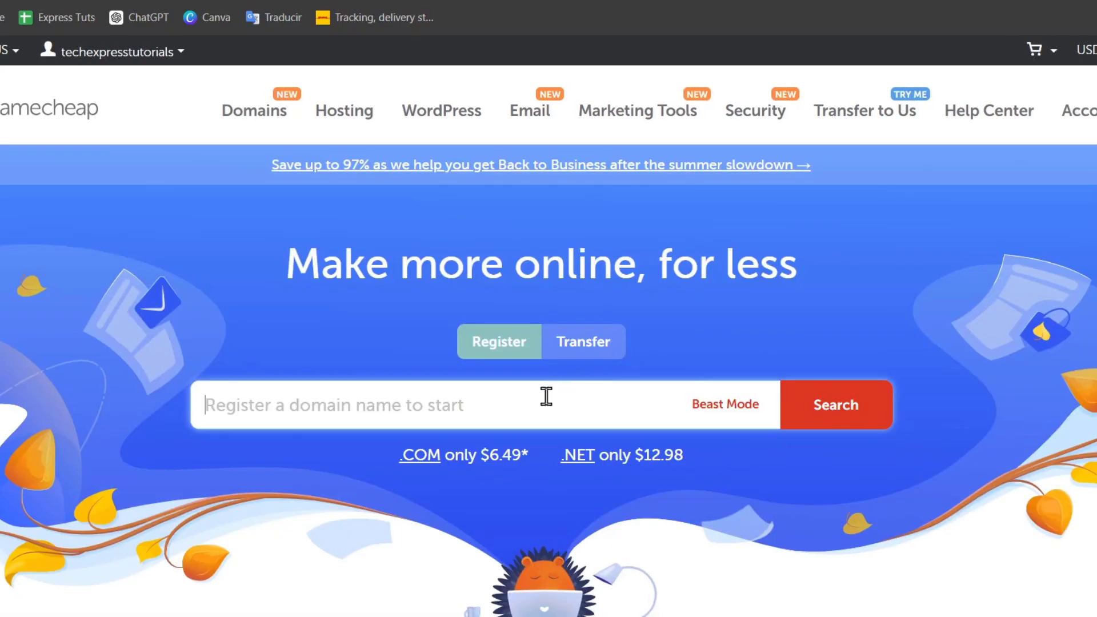
Step: From the Domain List, select techexpress.lat and open its management page
mouse_move(1077, 111)
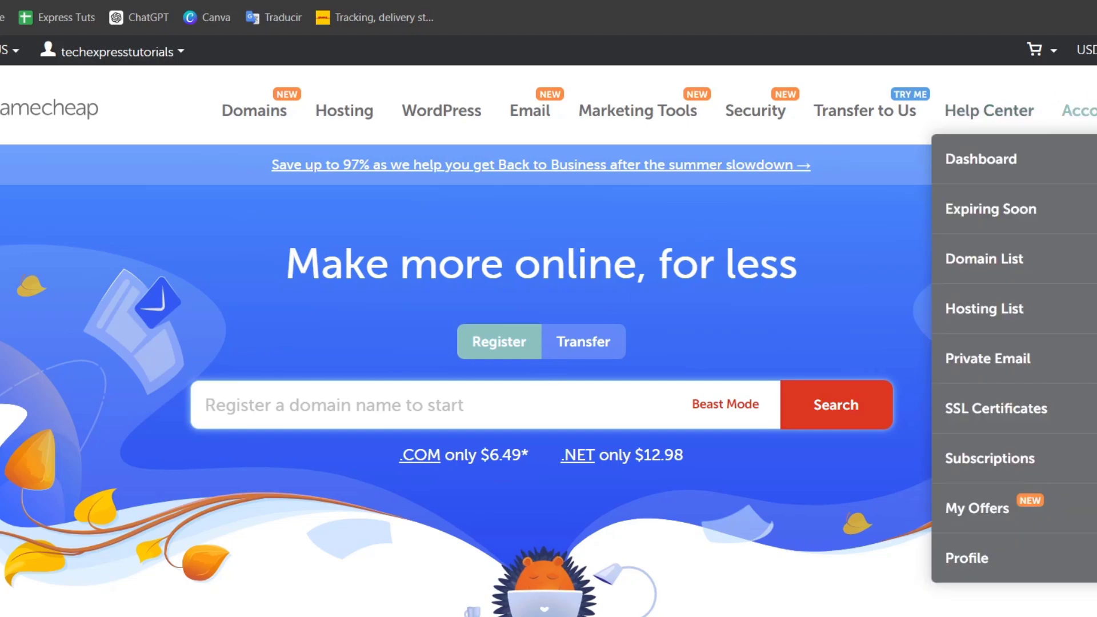
click(1061, 259)
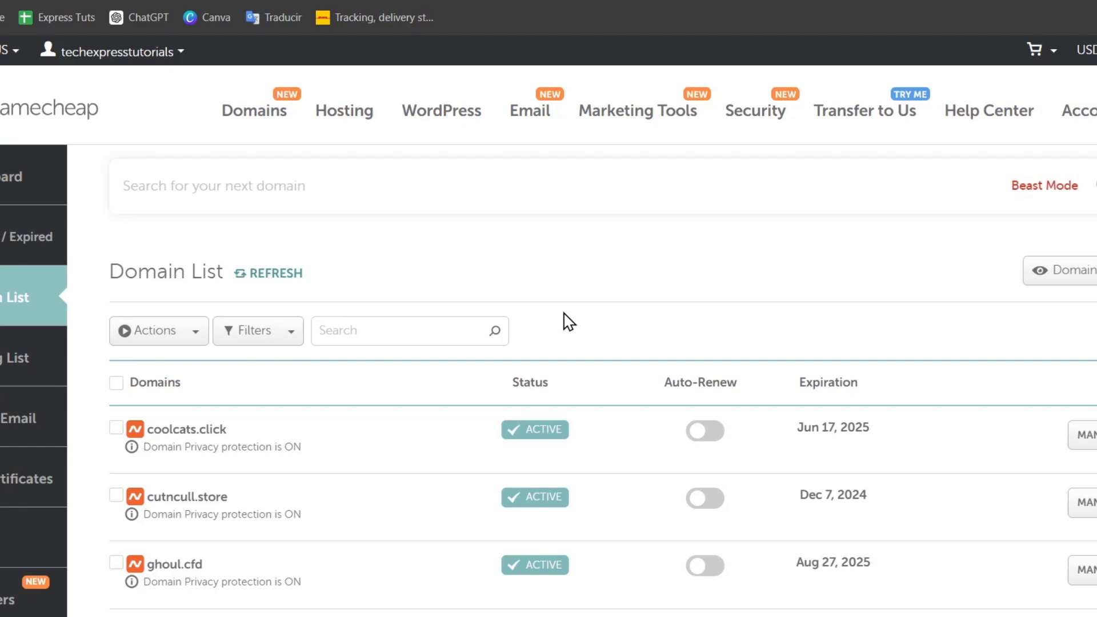
scroll(567, 320, down, 3)
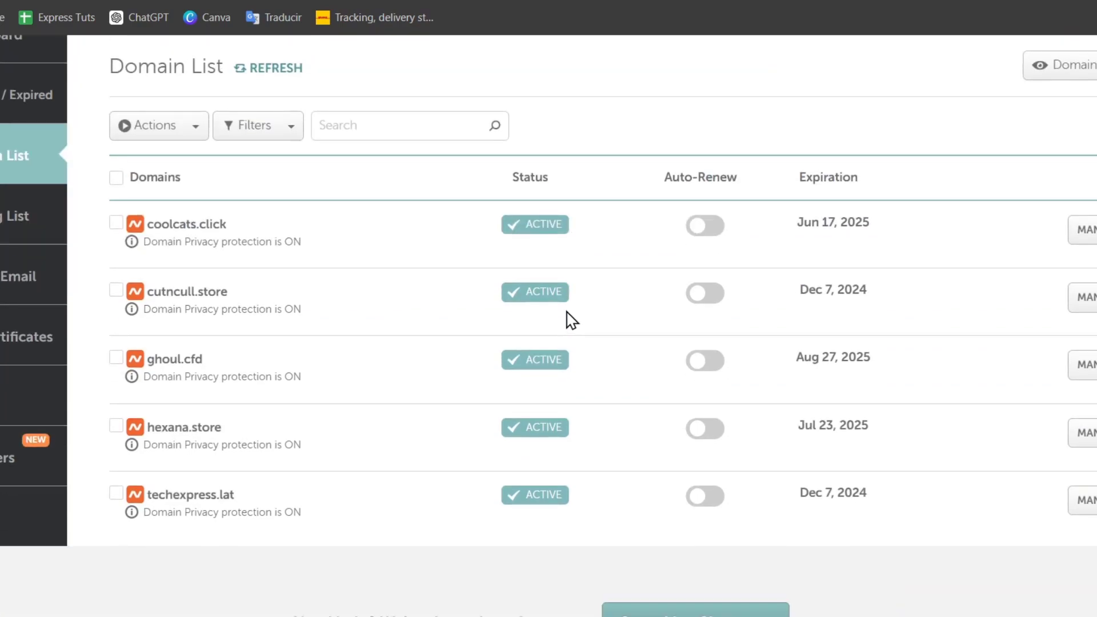
click(206, 503)
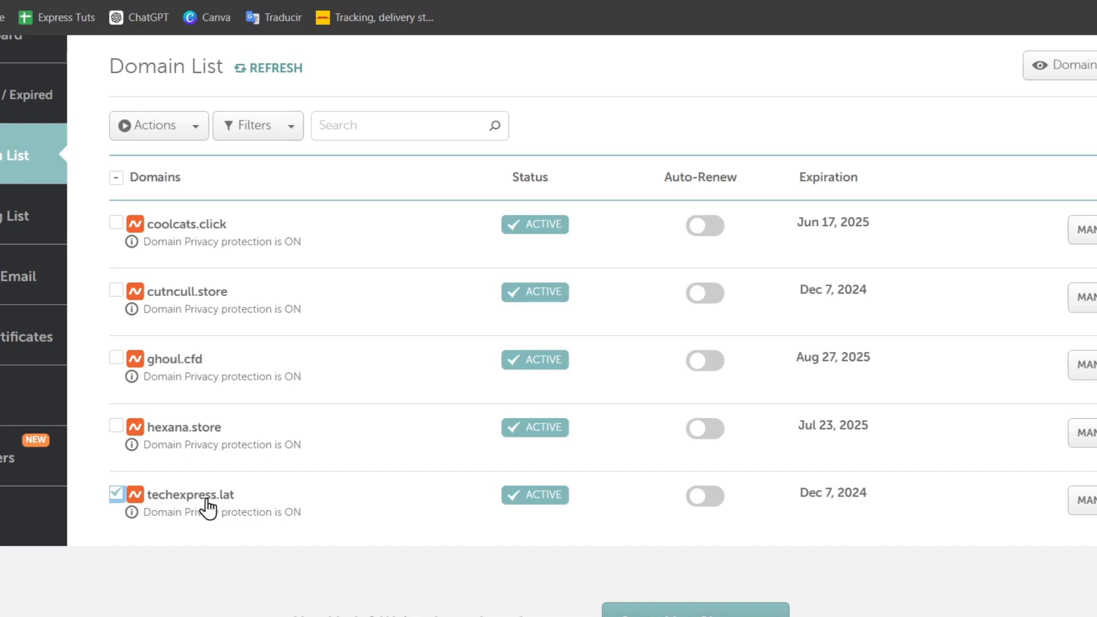
click(1083, 503)
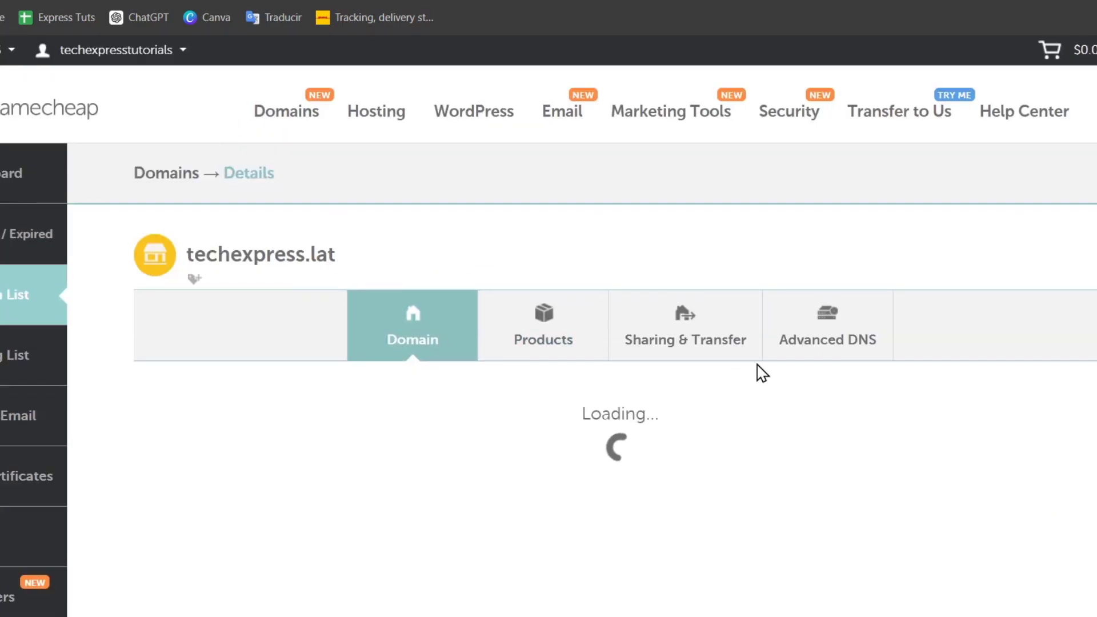
Step: Review techexpress.lat's Advanced DNS host records, then switch to Shopify's Domains page showing verification pending
click(854, 341)
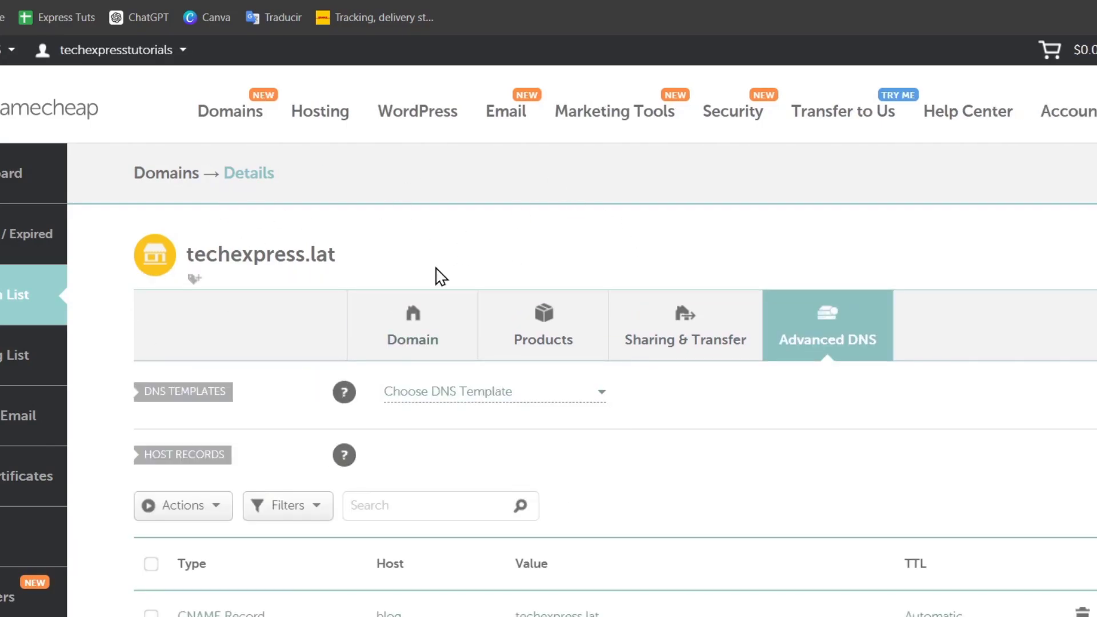
key(ctrl+Tab)
key(ctrl+shift+Tab)
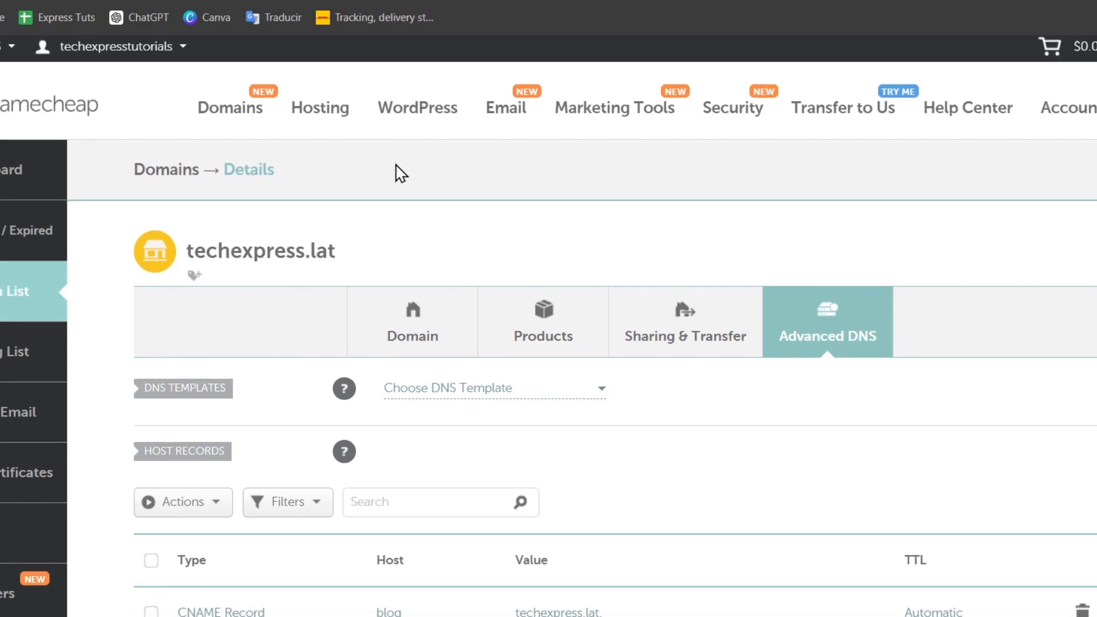
scroll(400, 172, down, 3)
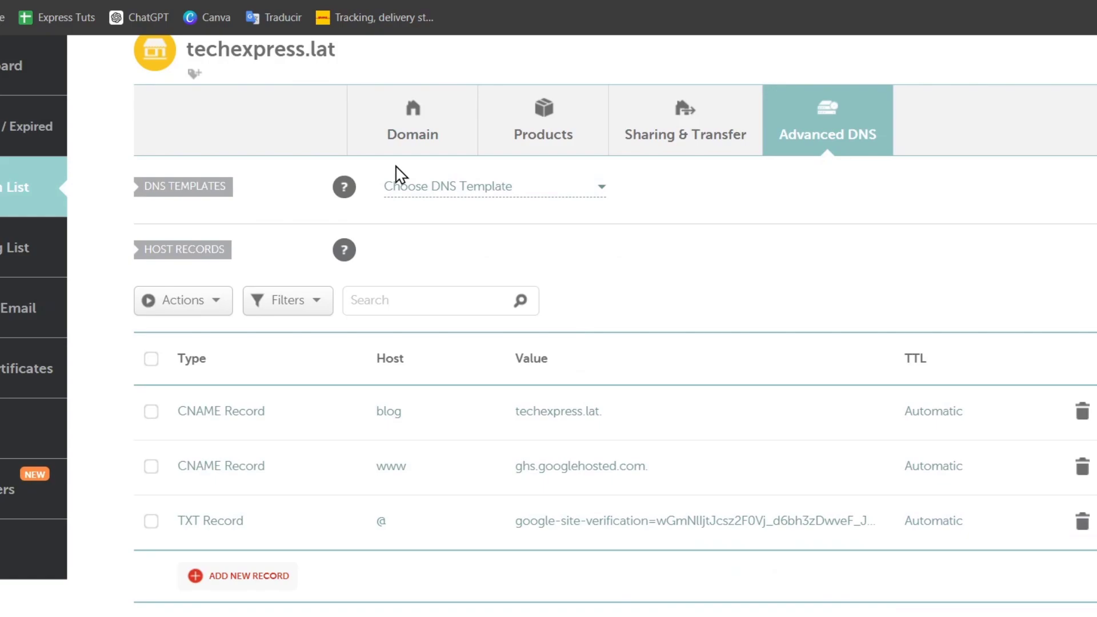
key(ctrl+Tab)
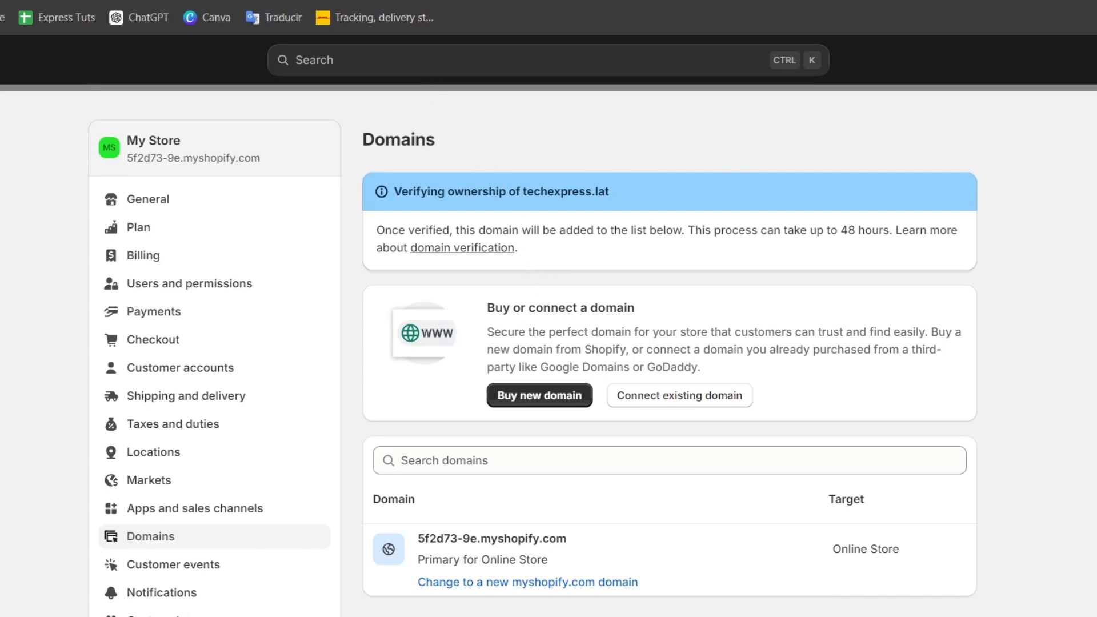
Step: Search Google for 'zoho' in a new tab and open the Zoho Mail business email page
key(ctrl+t)
text(zoho mail)
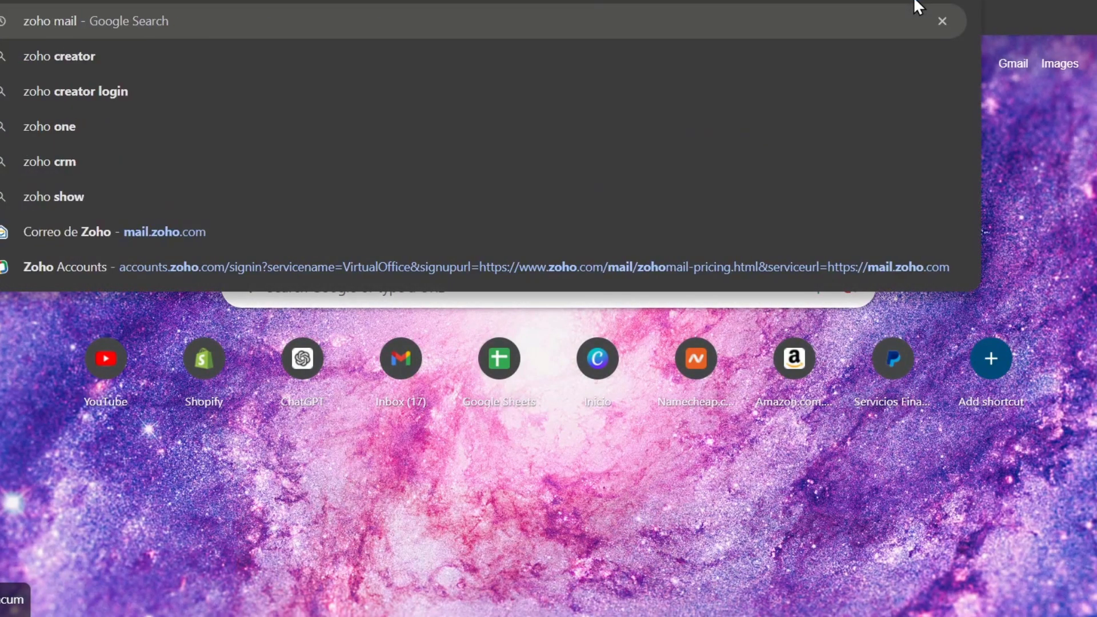
key(Return)
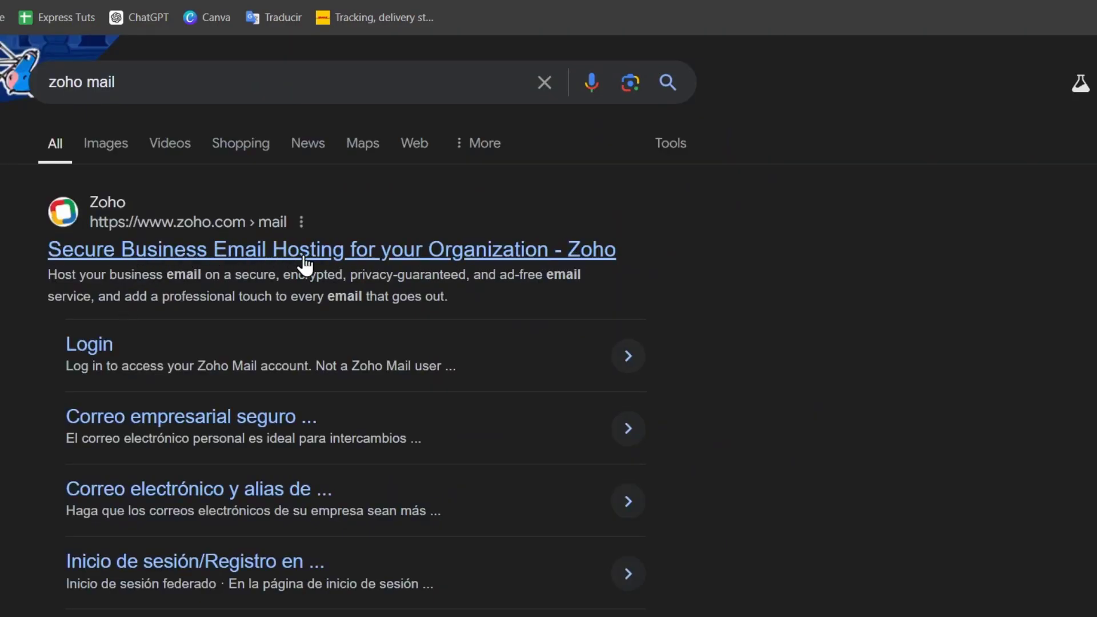
click(377, 252)
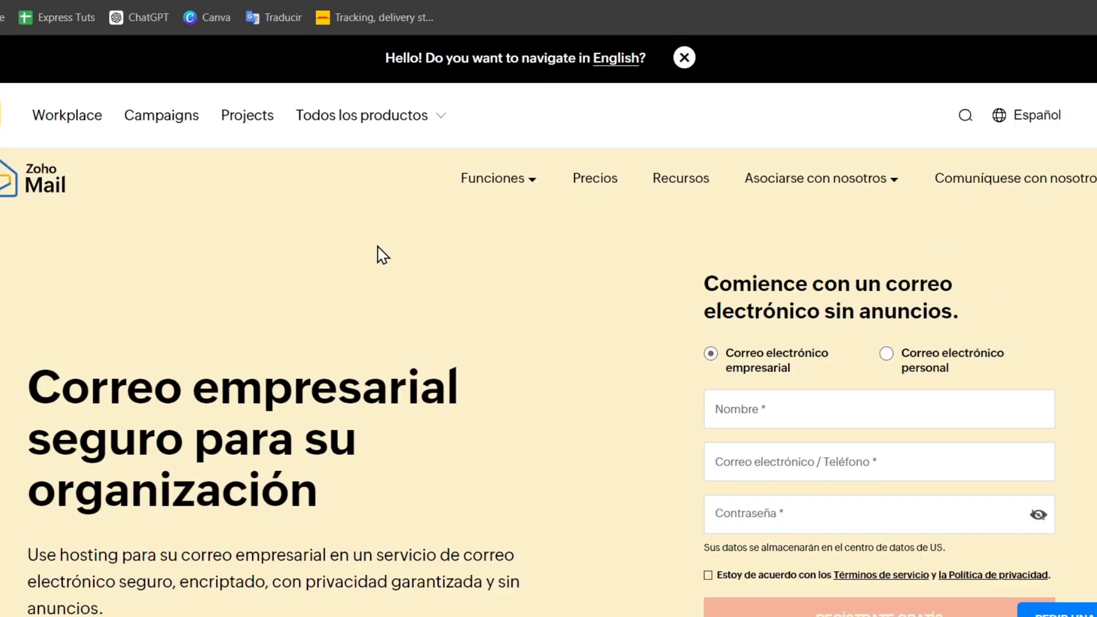
Step: In the Shopify tab, search the app store for 'zoho' and open the Zoho Integration listing
click(117, 11)
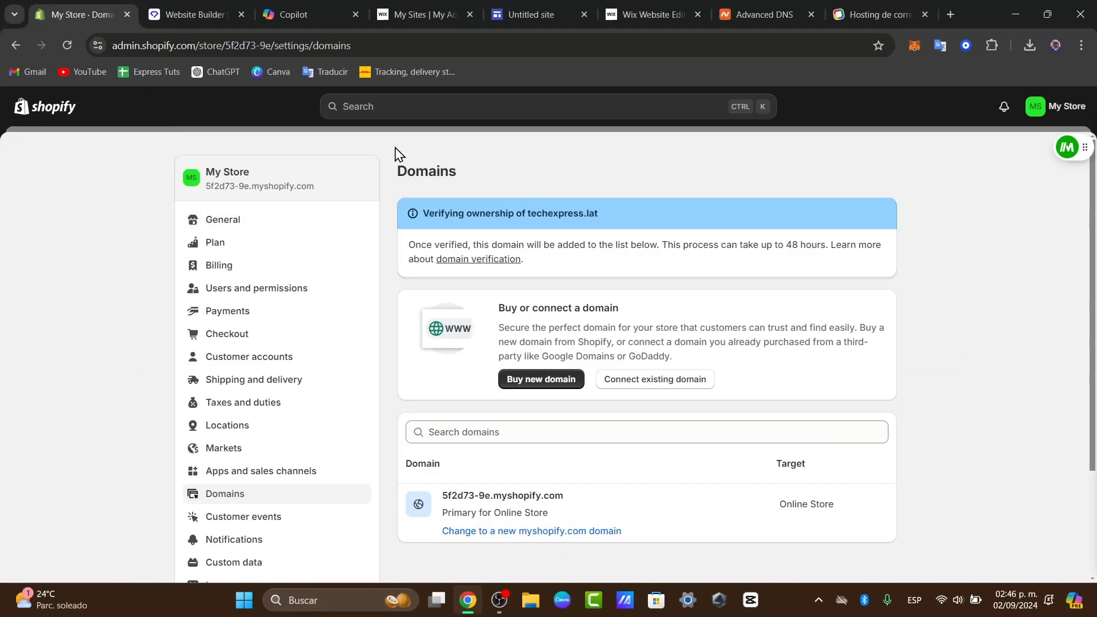
key(Escape)
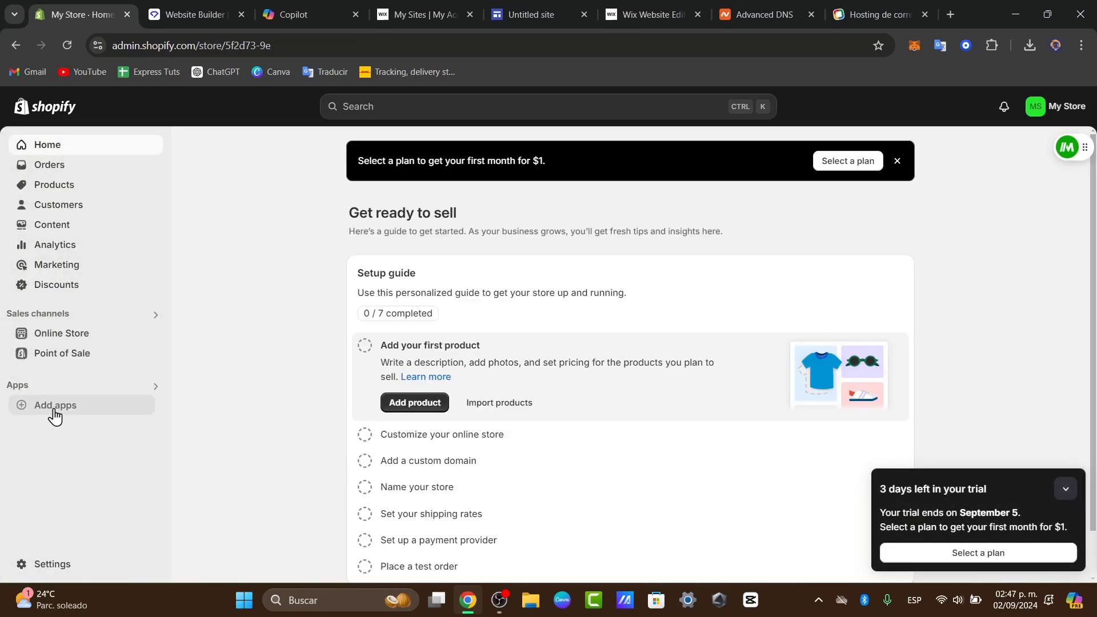
click(55, 406)
text(zo)
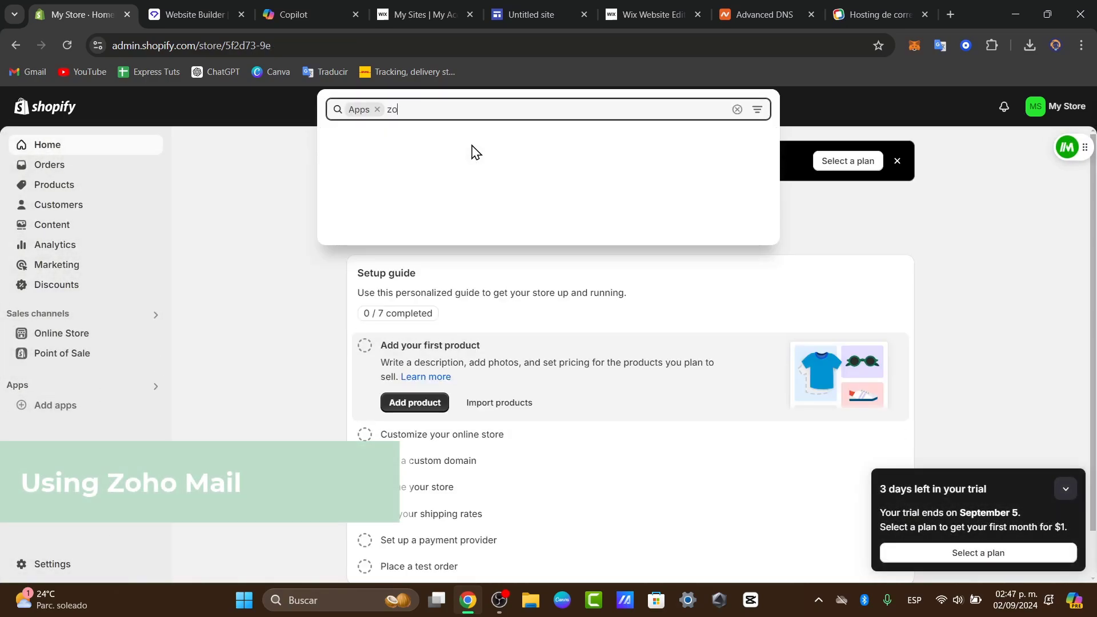
text(ho)
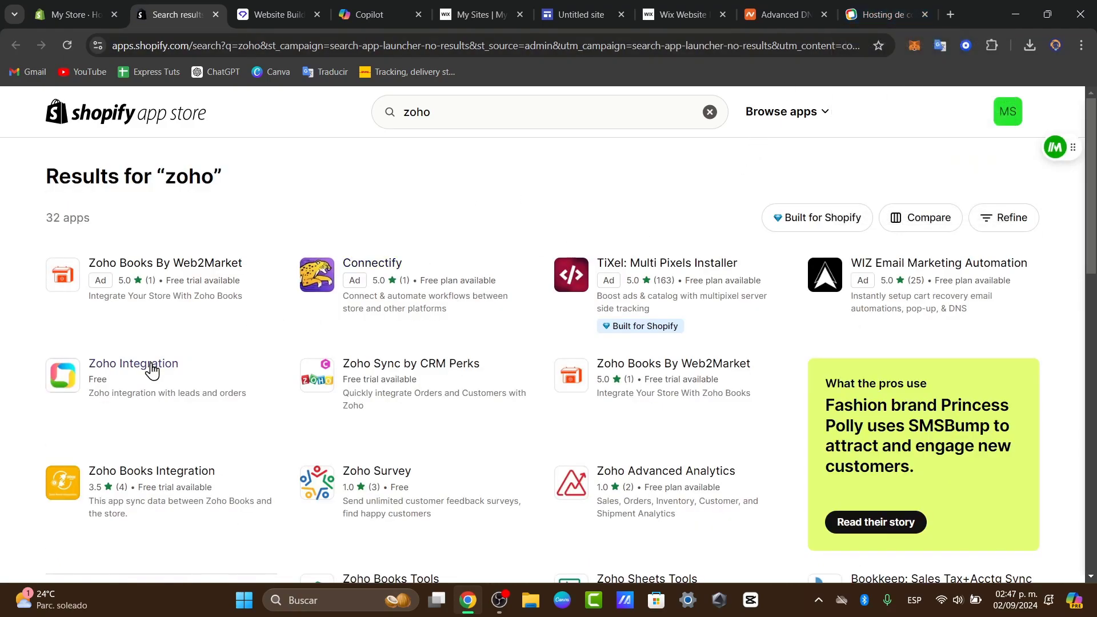
click(146, 384)
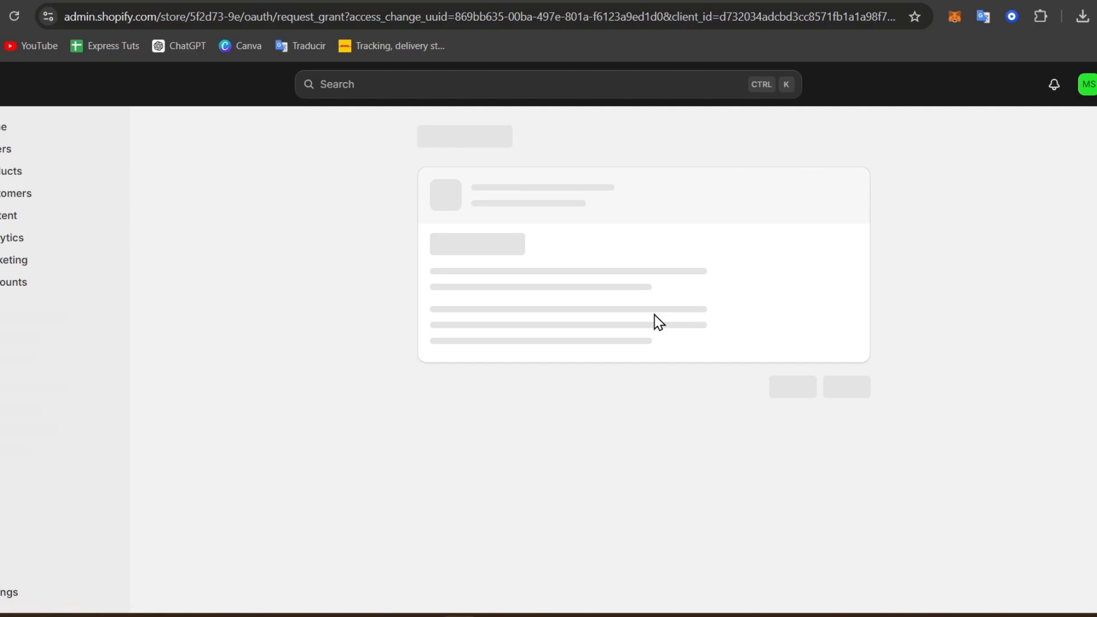
Step: Install Zoho Integration and open its Settings to view the Client ID, Secret and Code form
click(866, 434)
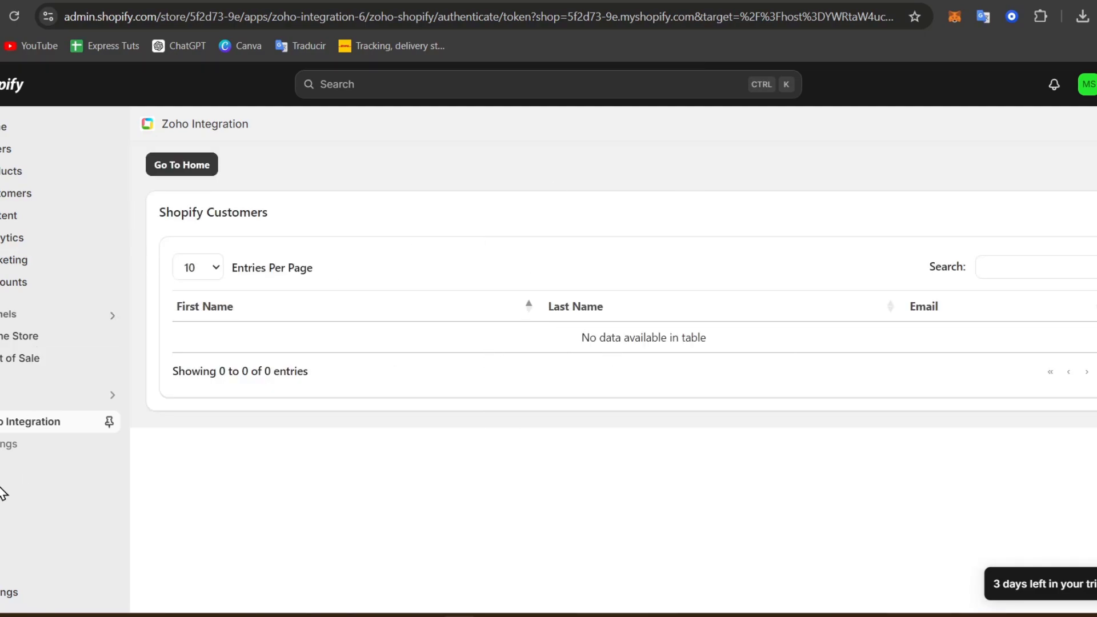
click(11, 450)
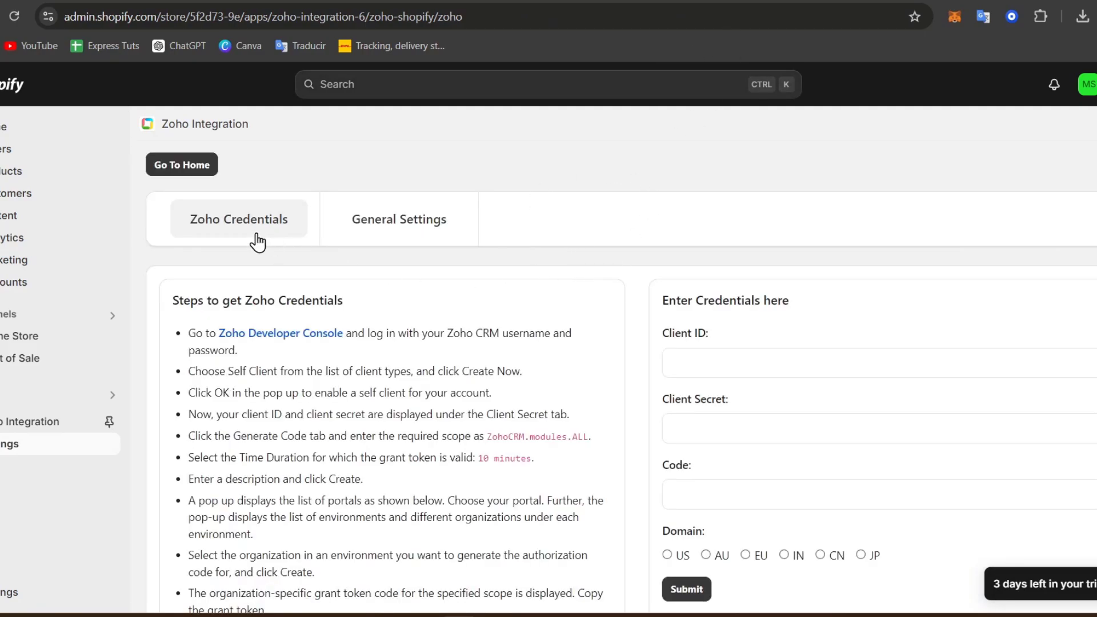
scroll(884, 237, down, 1)
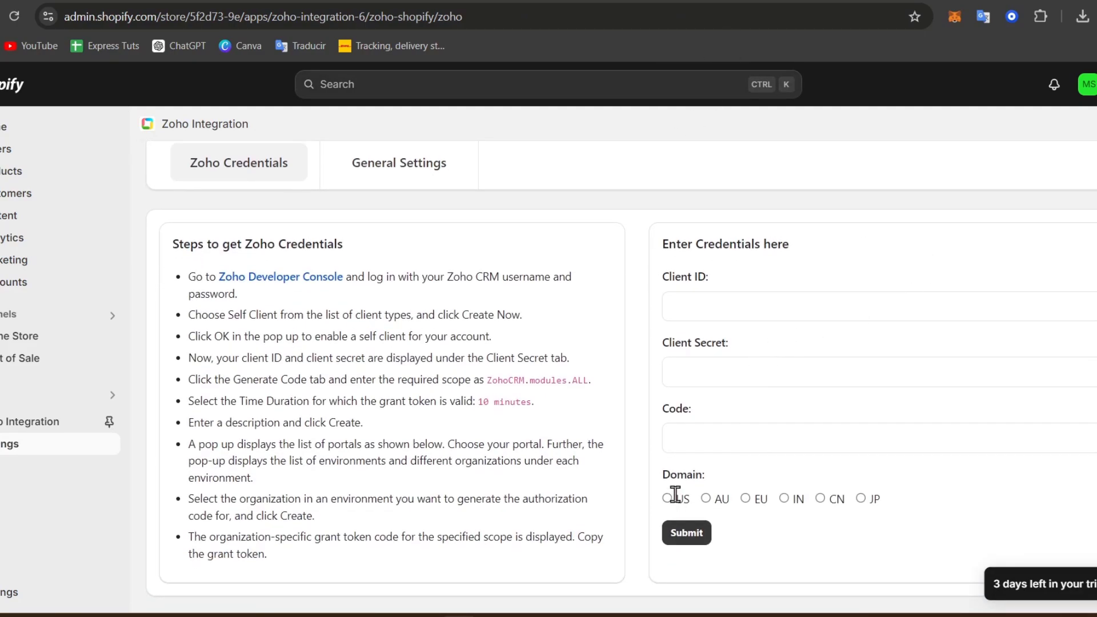
scroll(409, 341, up, 1)
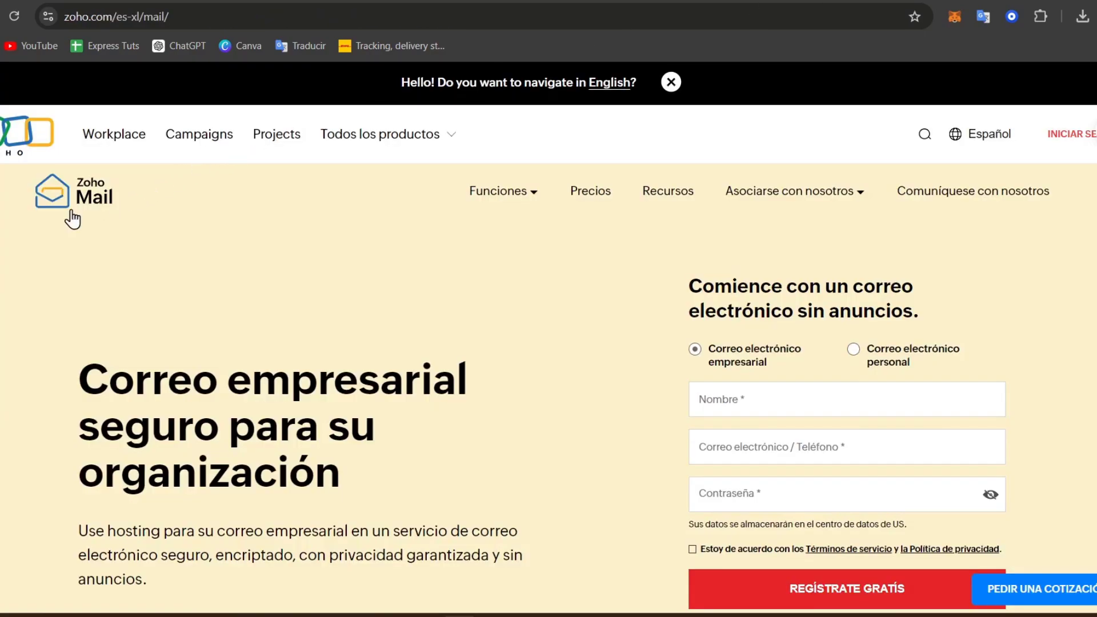
Step: Switch the Zoho Mail site language from Español to English
click(994, 140)
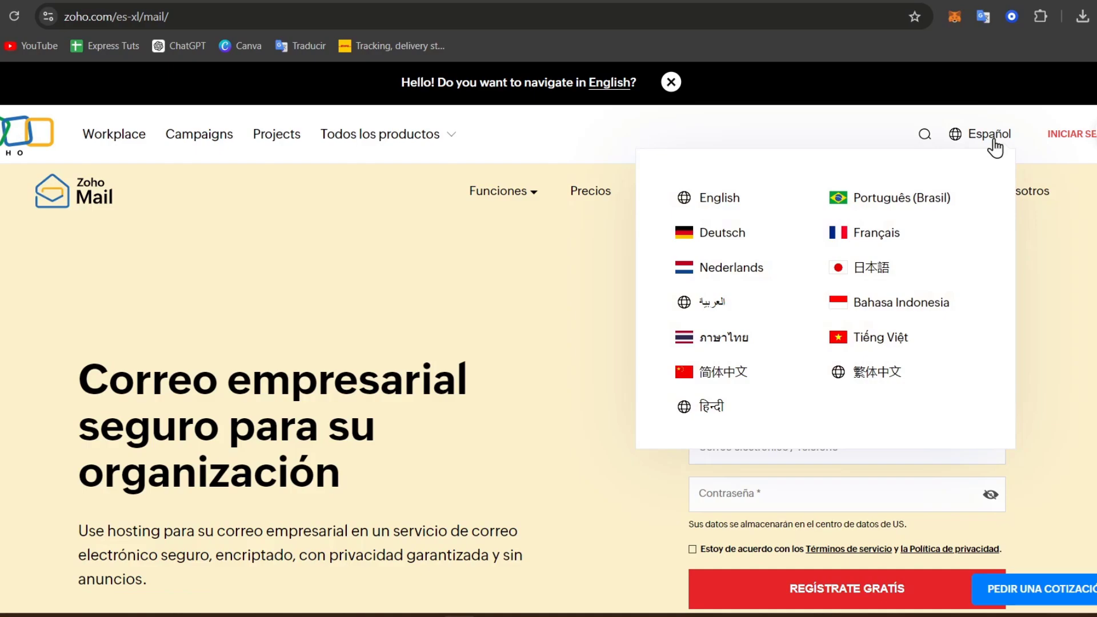
click(719, 206)
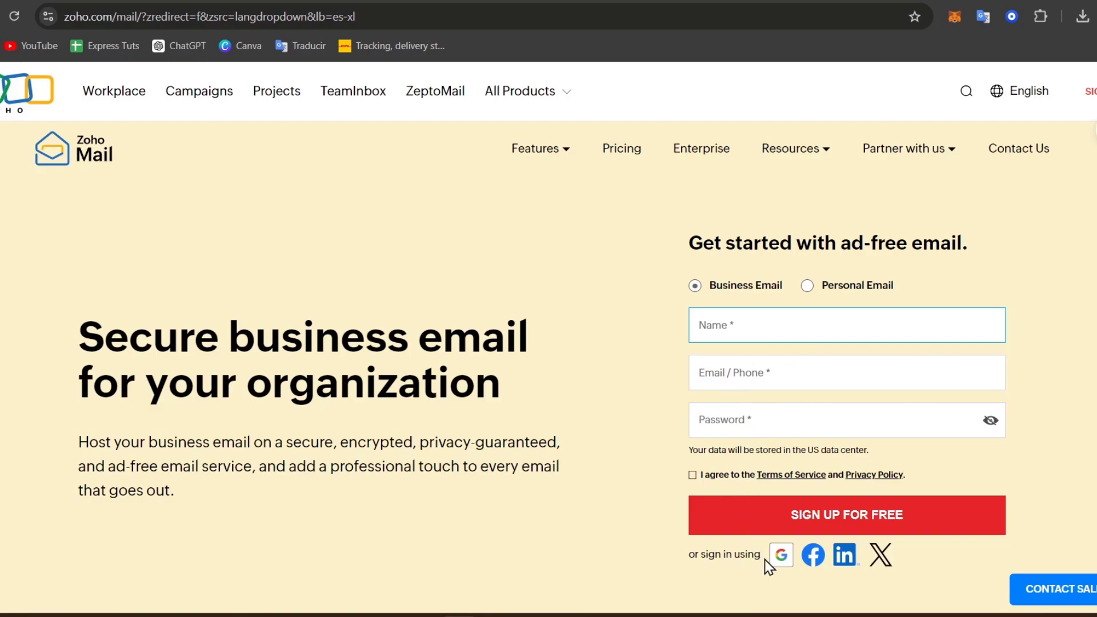
Step: Sign in with the Google account and confirm to open the Cut and Cull admin dashboard
click(780, 556)
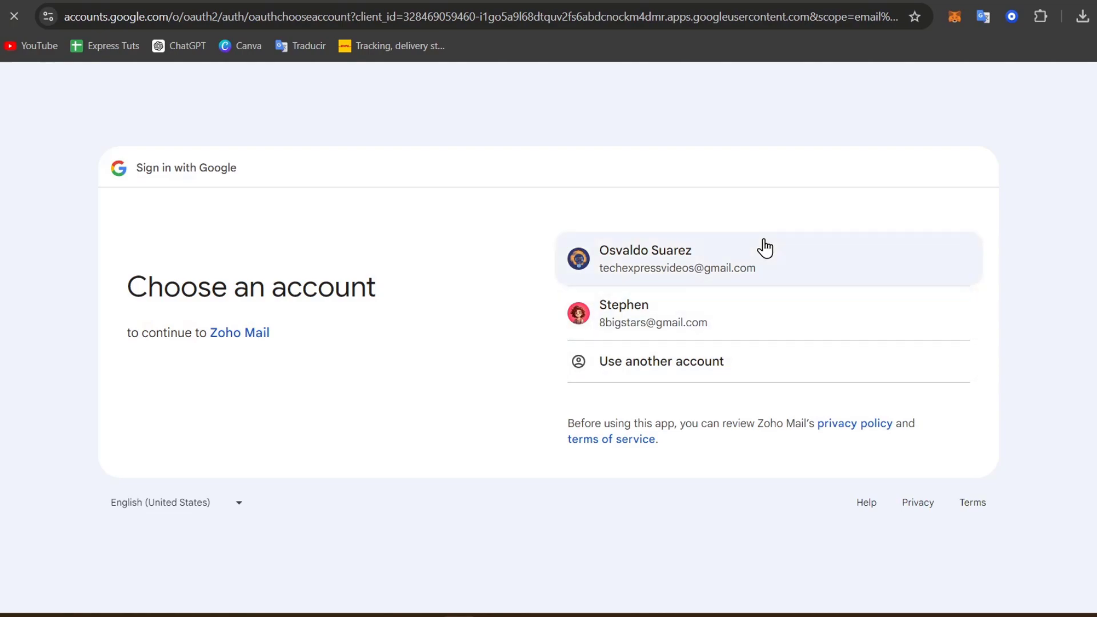
click(764, 247)
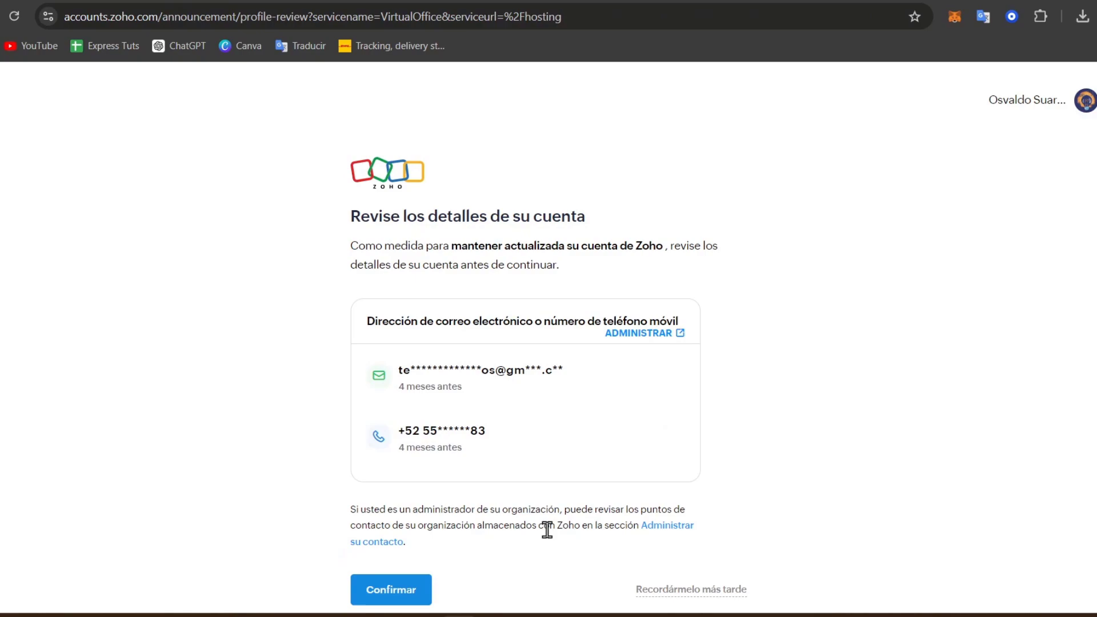
click(403, 588)
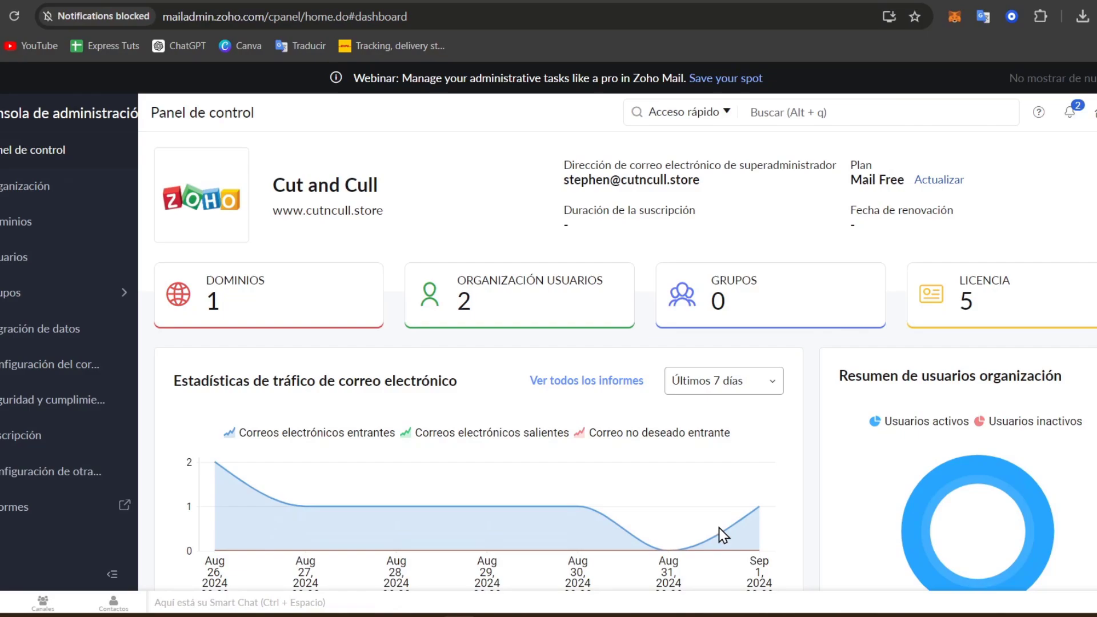
Step: Check the SPF and DKIM notifications, then open the Domains list and try adding a domain
click(1073, 114)
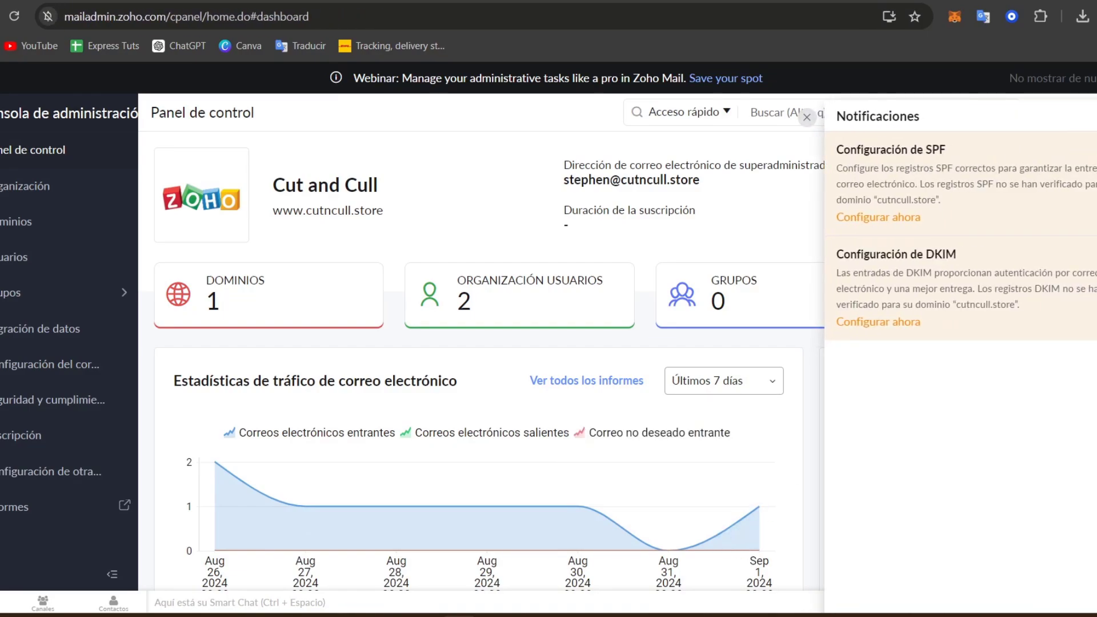
click(821, 197)
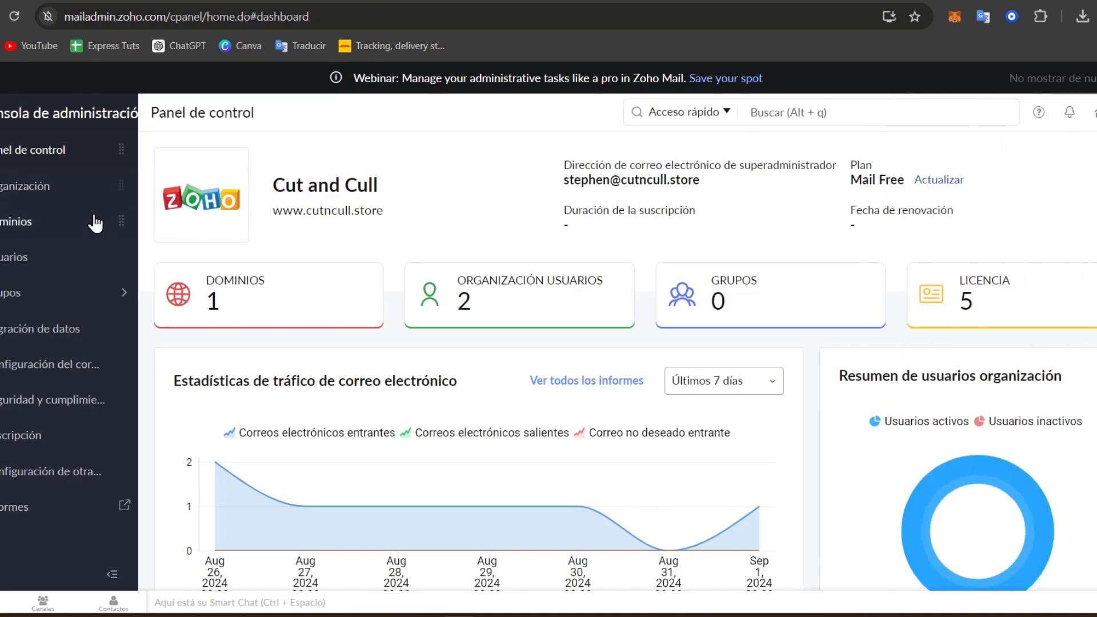
click(250, 313)
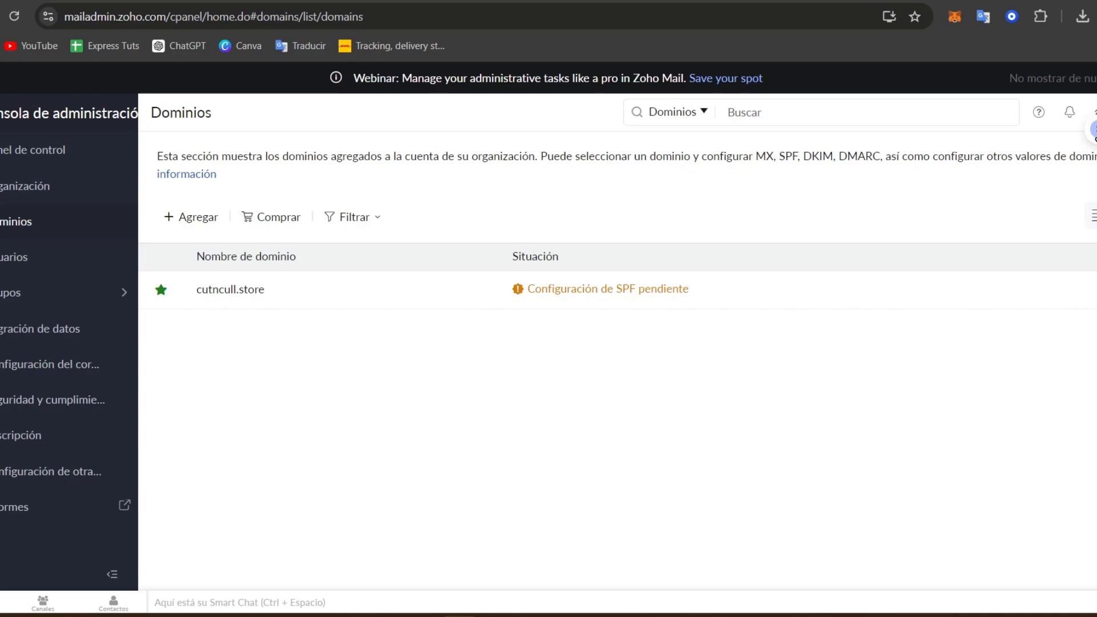
click(196, 217)
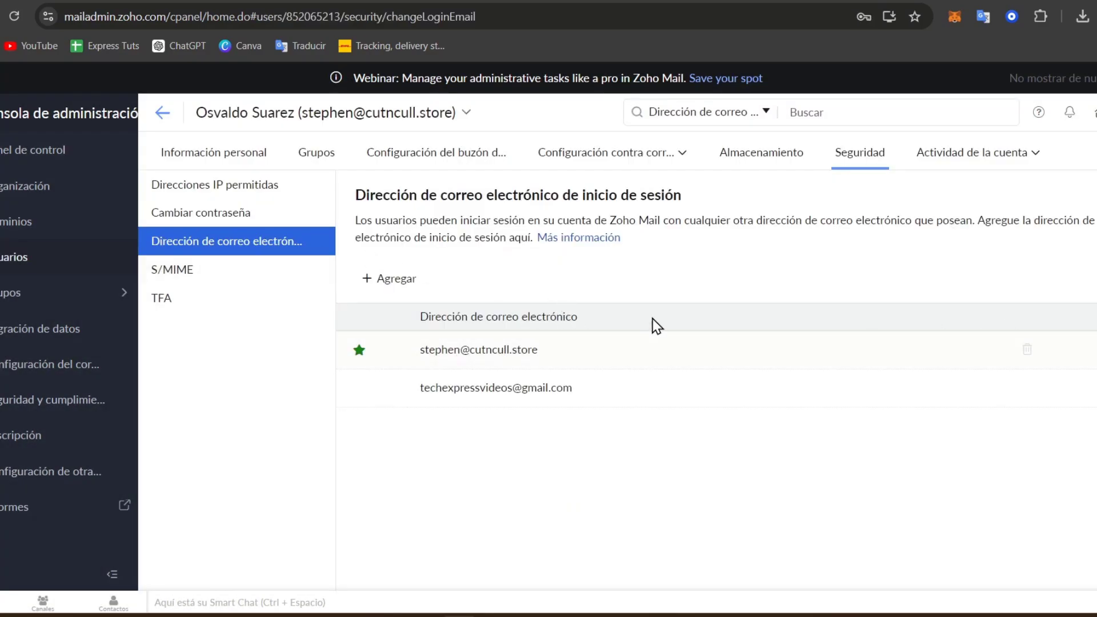
Step: Cancel adding a login email, then highlight the Gmail and primary cutncull.store login addresses
click(388, 280)
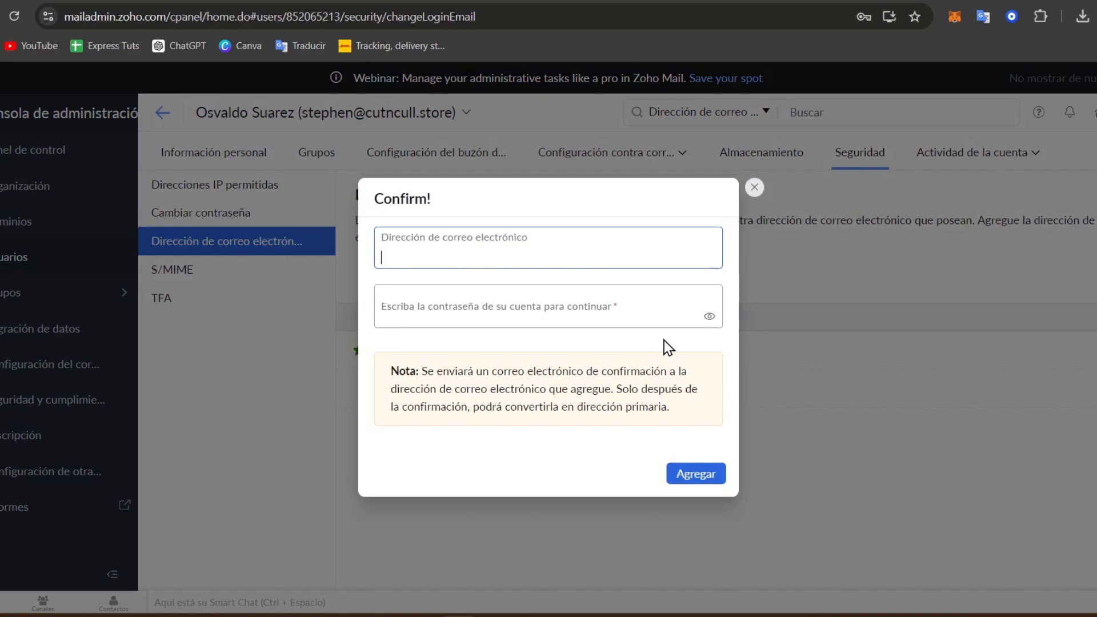
click(743, 181)
drag(443, 353, 505, 384)
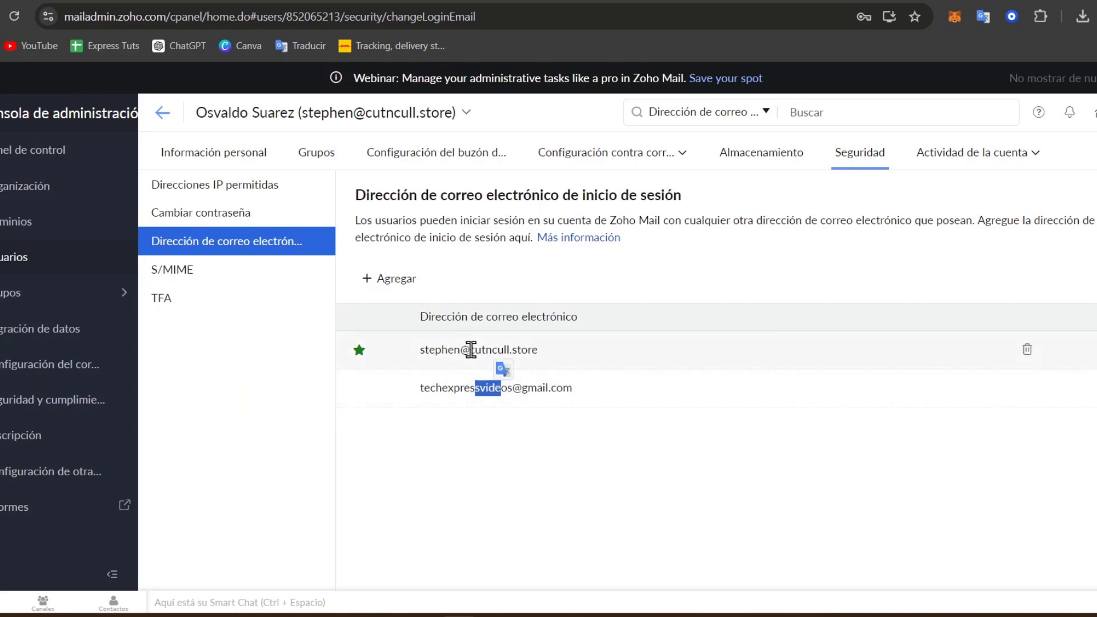
drag(469, 350, 550, 359)
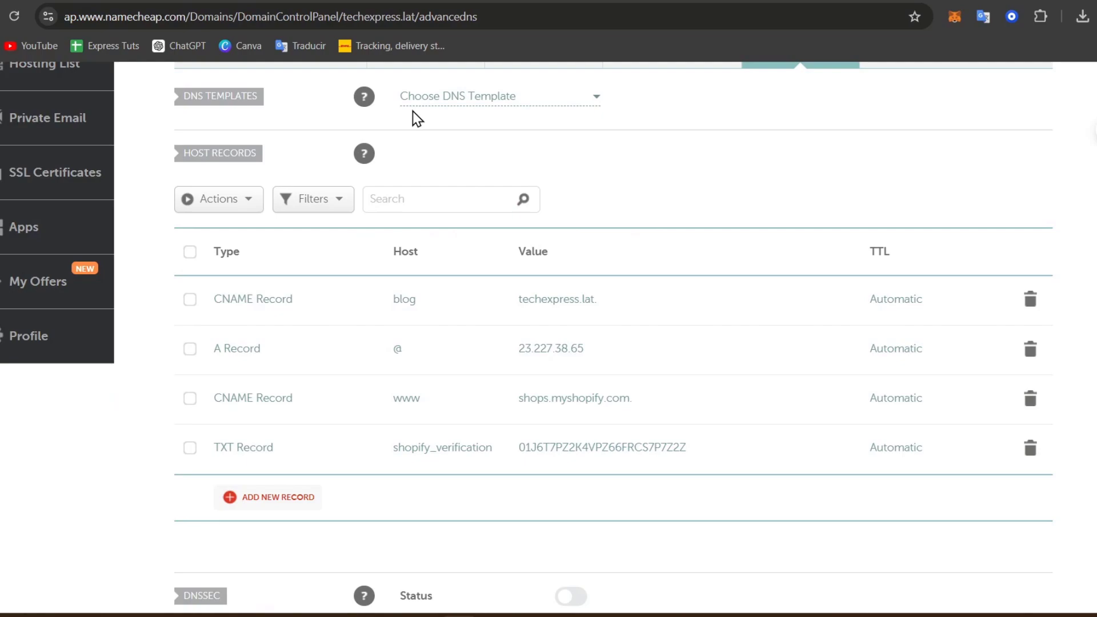
Step: Find cutncull.store in the Namecheap Domain List among the five active domains
scroll(411, 115, up, 5)
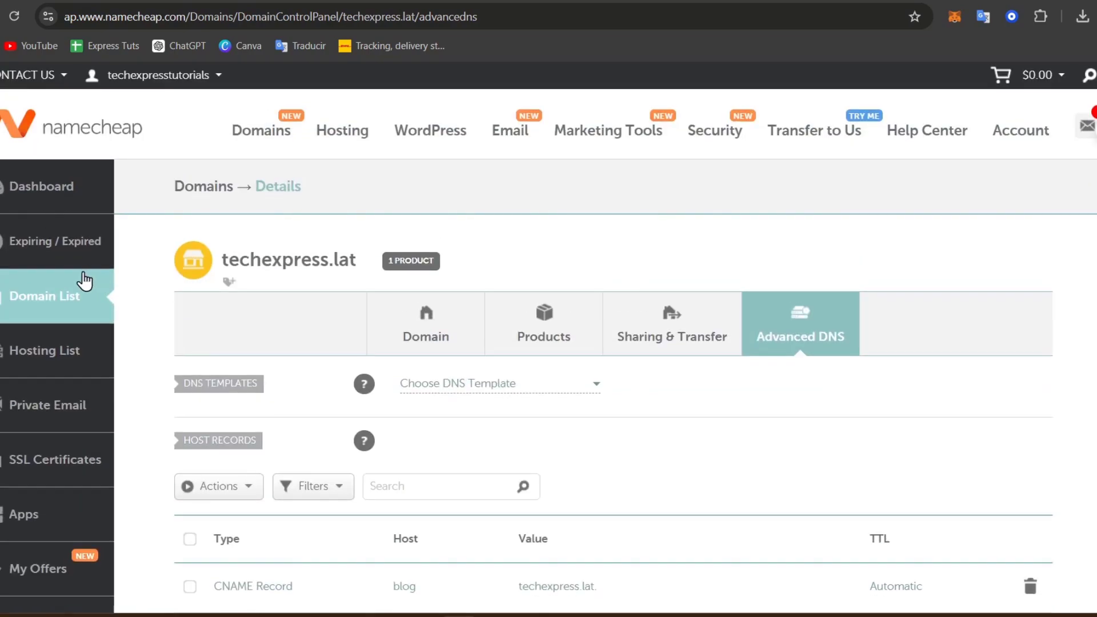
click(48, 185)
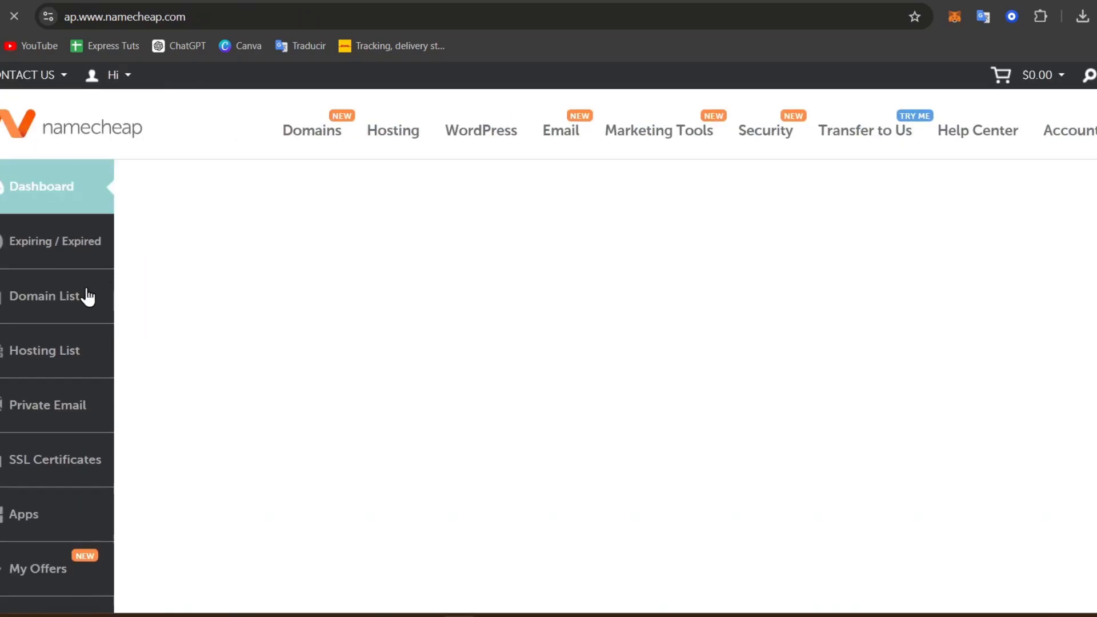
click(74, 307)
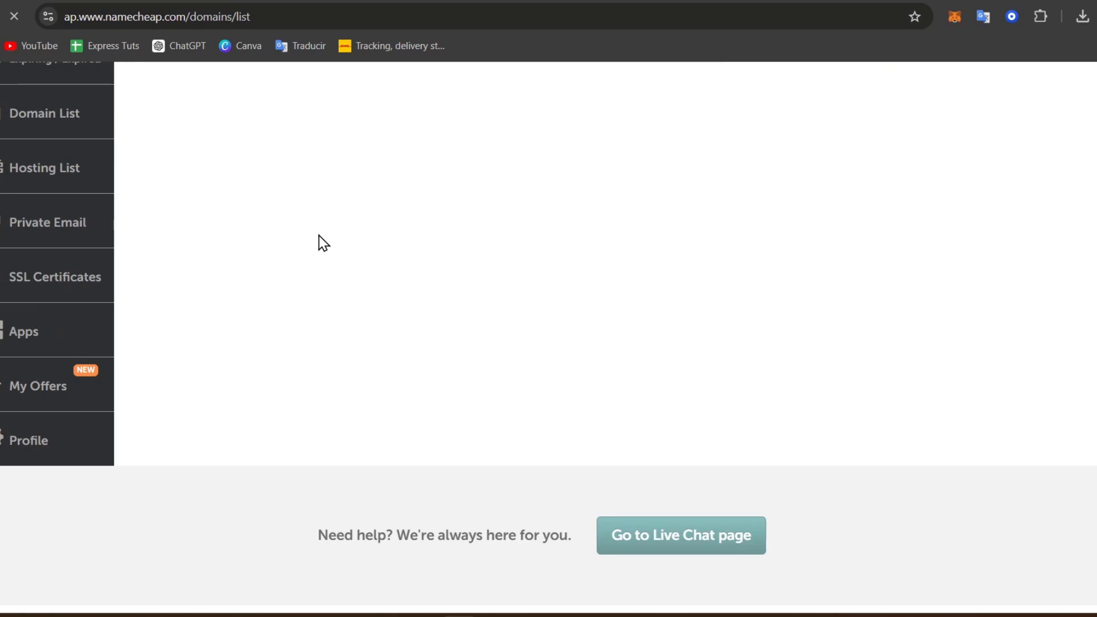
scroll(242, 313, down, 3)
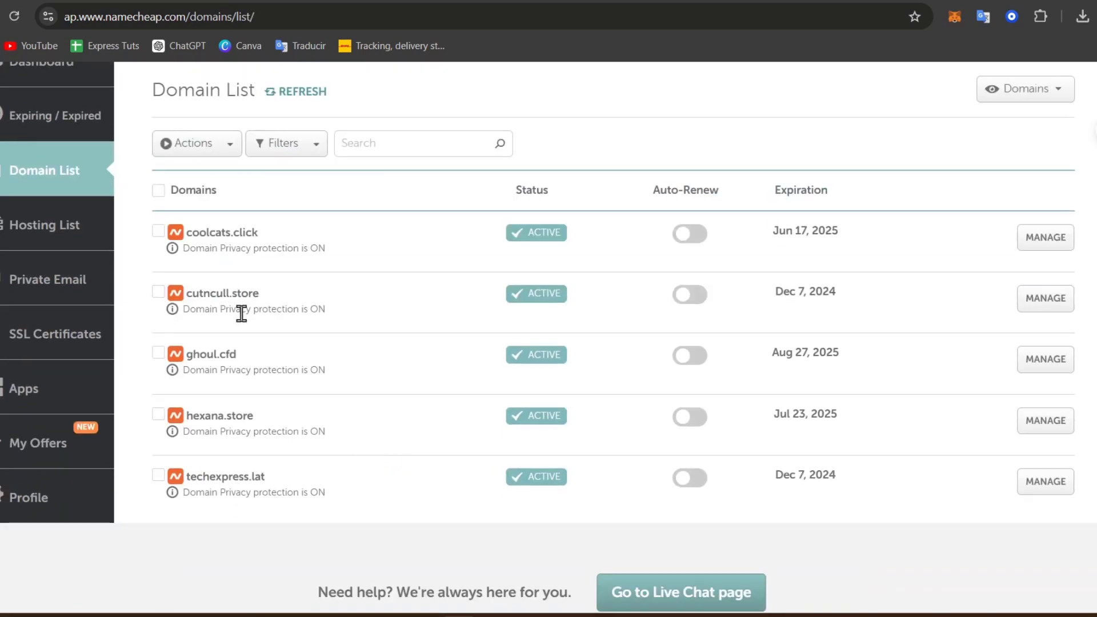
drag(216, 302, 277, 303)
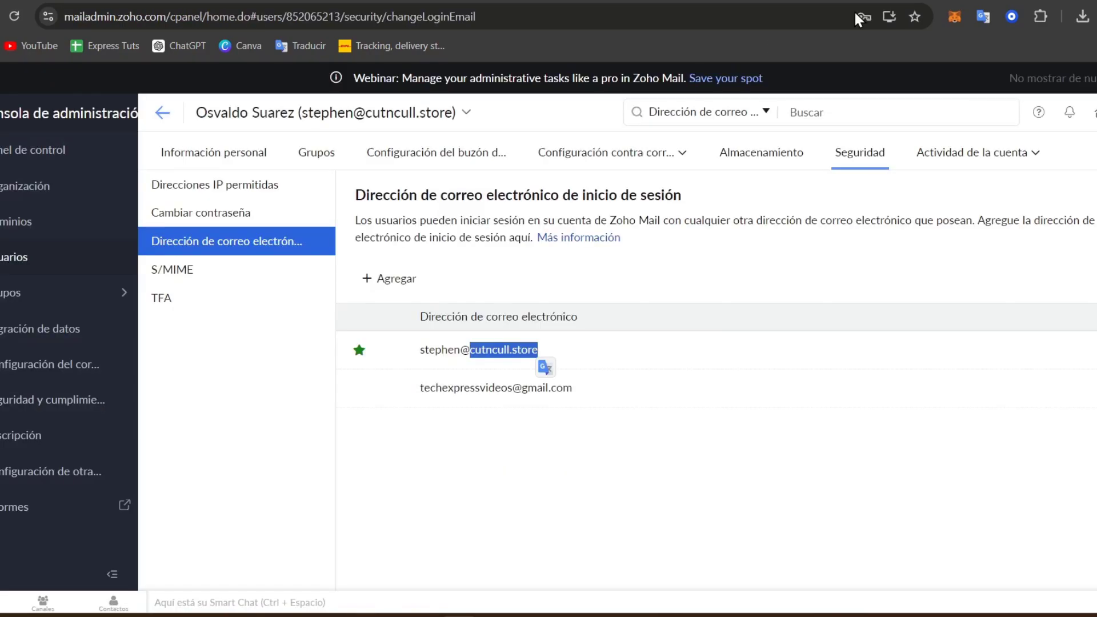
Step: Confirm the cutncull.store login address, then return to the Cut and Cull admin dashboard
drag(442, 349, 538, 349)
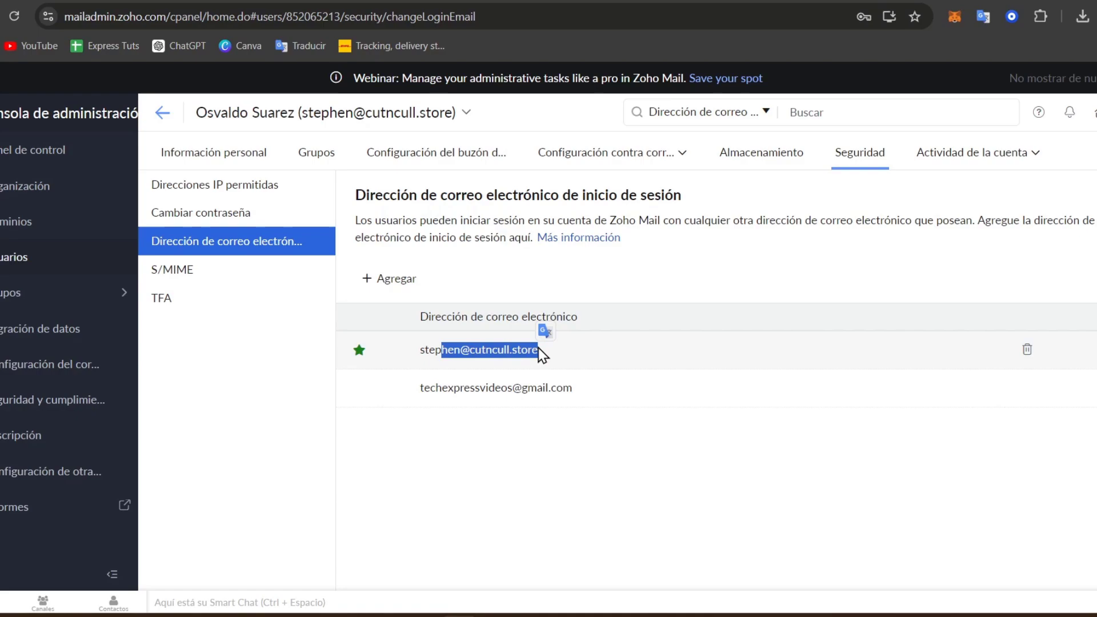
click(542, 362)
click(15, 152)
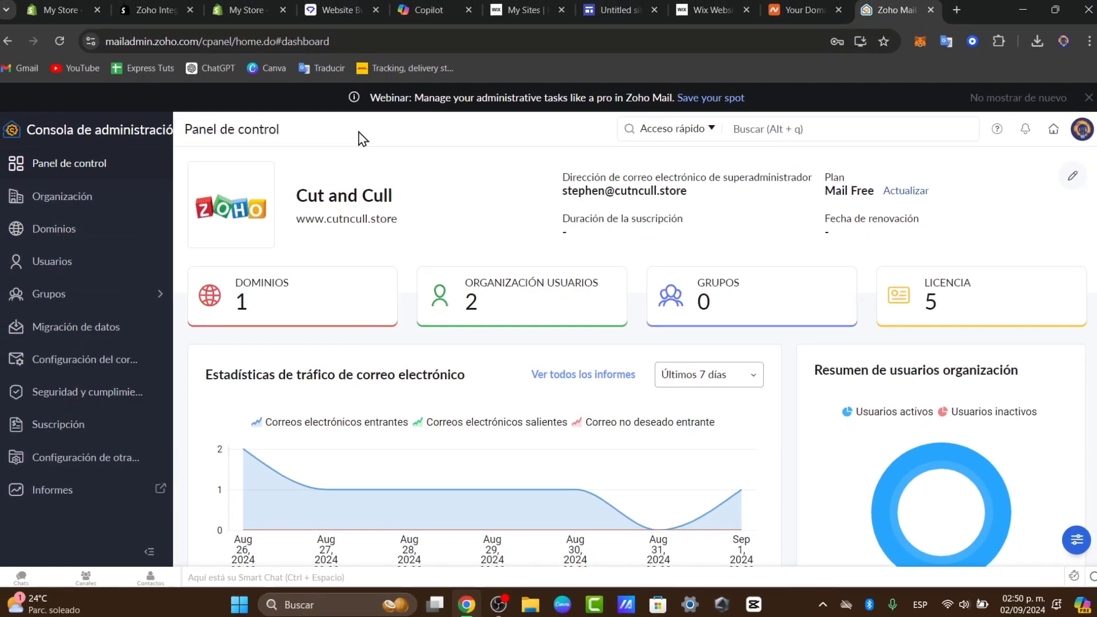
scroll(493, 253, down, 5)
scroll(493, 257, up, 5)
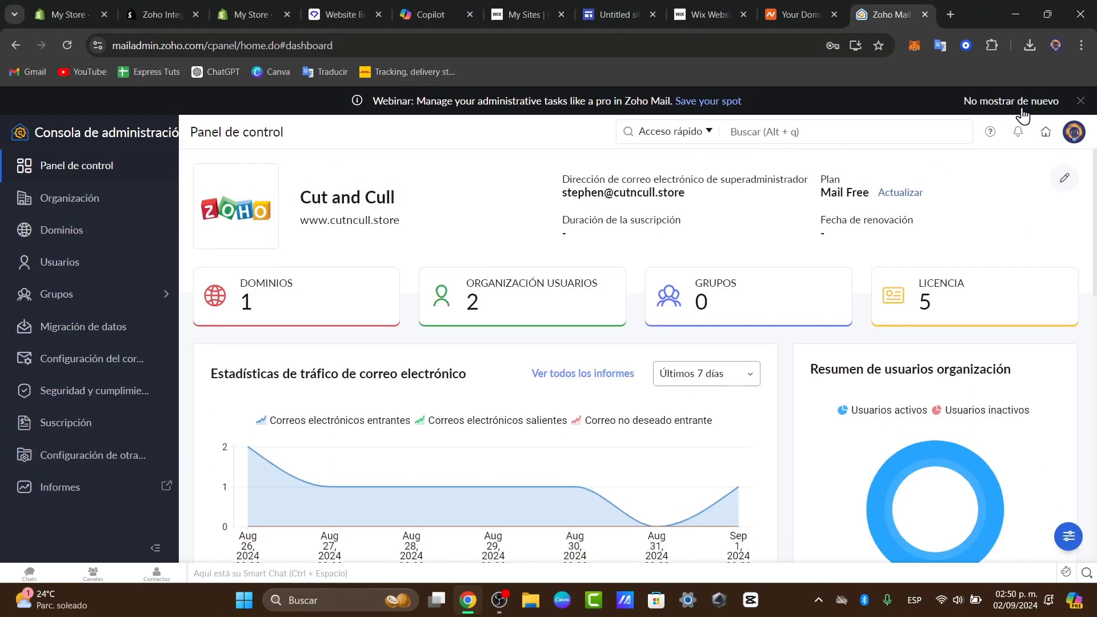
click(1075, 133)
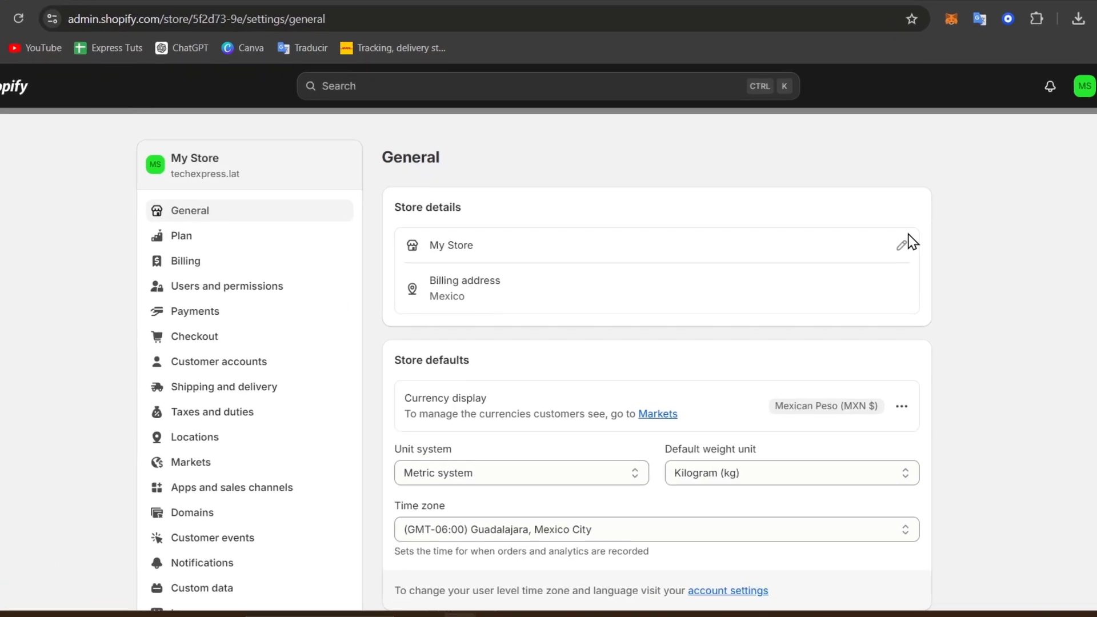
Step: Change the Shopify store name to CutnCull and the store email to the cutncull.store address
click(869, 251)
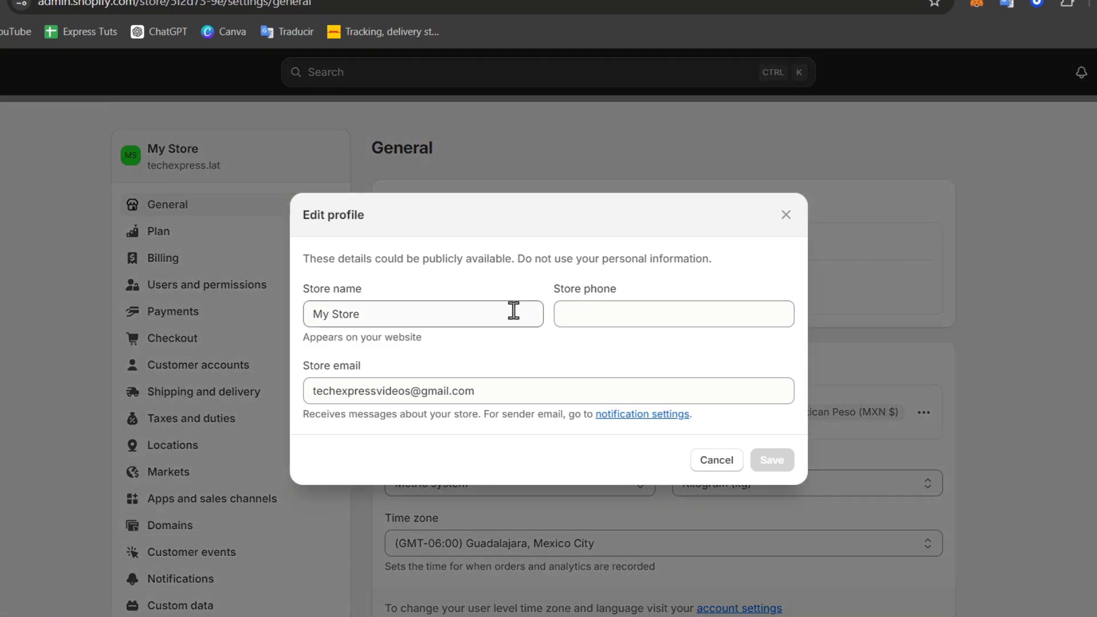
triple_click(483, 312)
text(CutnCull)
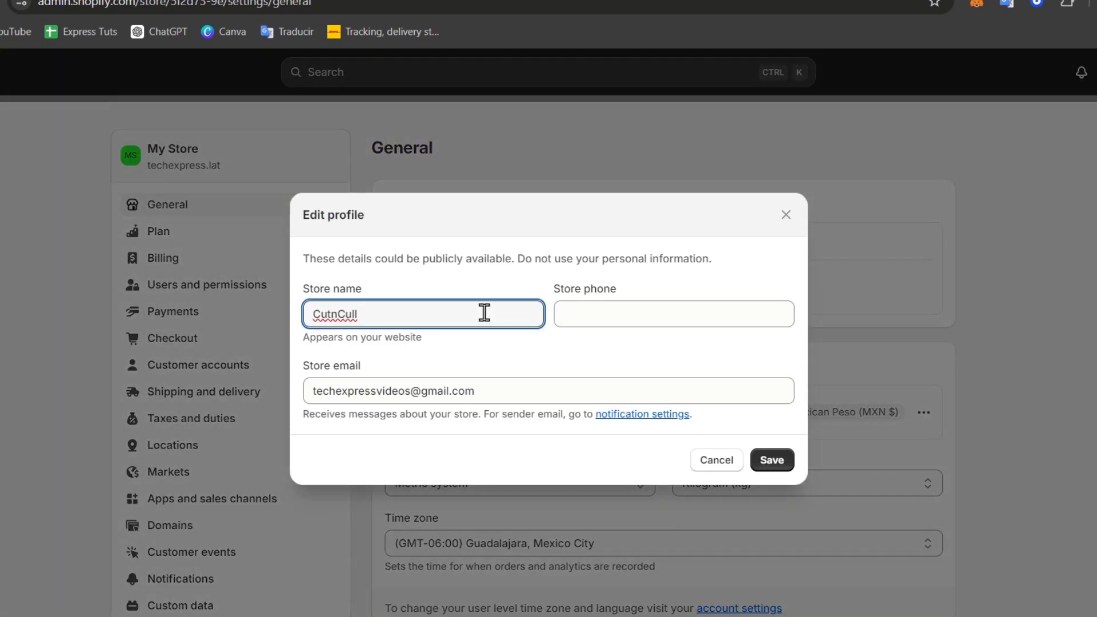
click(600, 313)
triple_click(562, 391)
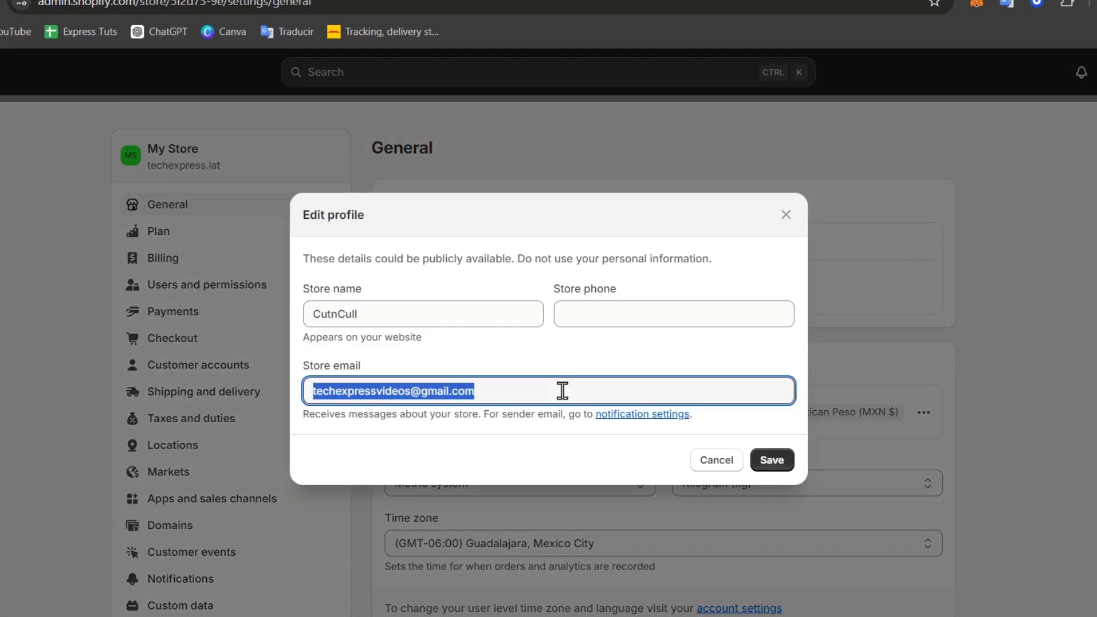
click(434, 390)
drag(307, 394, 509, 379)
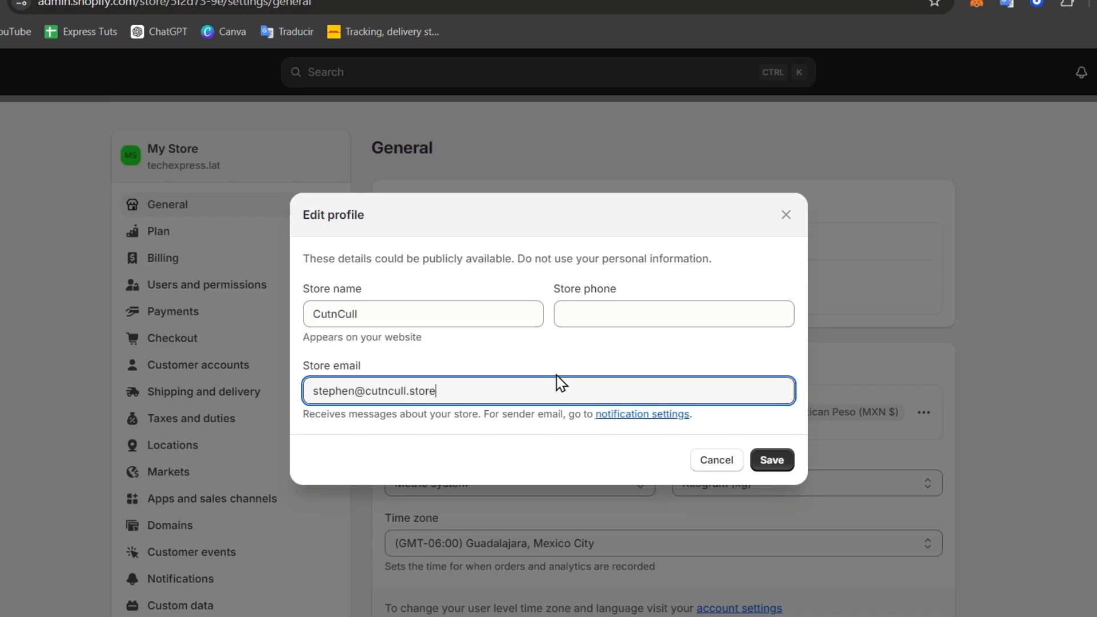
click(771, 459)
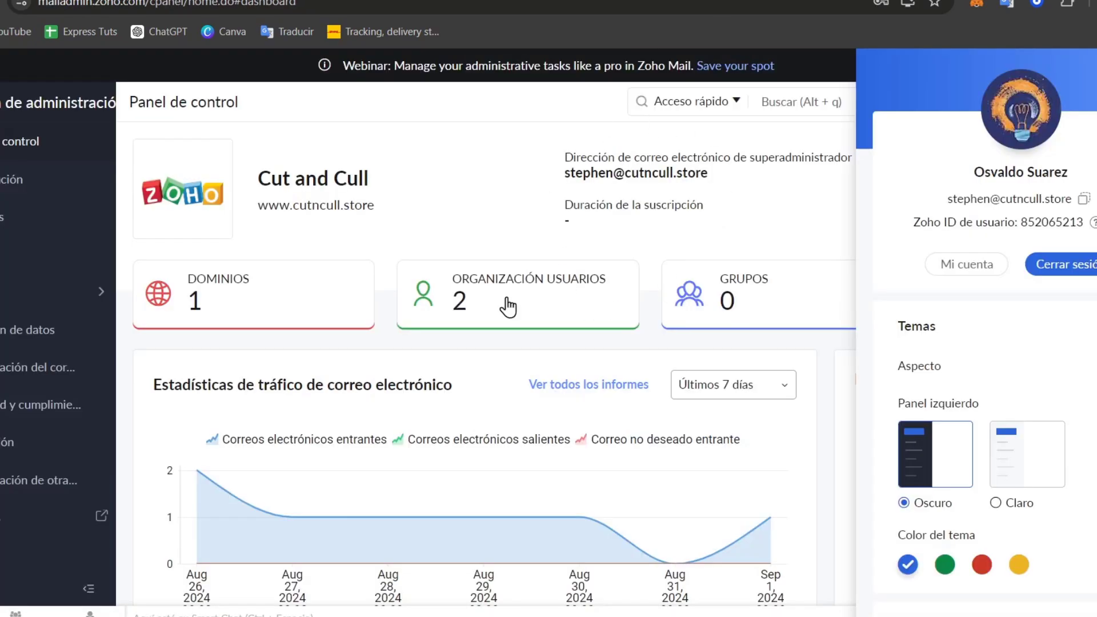
Step: Verify the two organization users have cutncull.store addresses, then close the profile panel
click(542, 328)
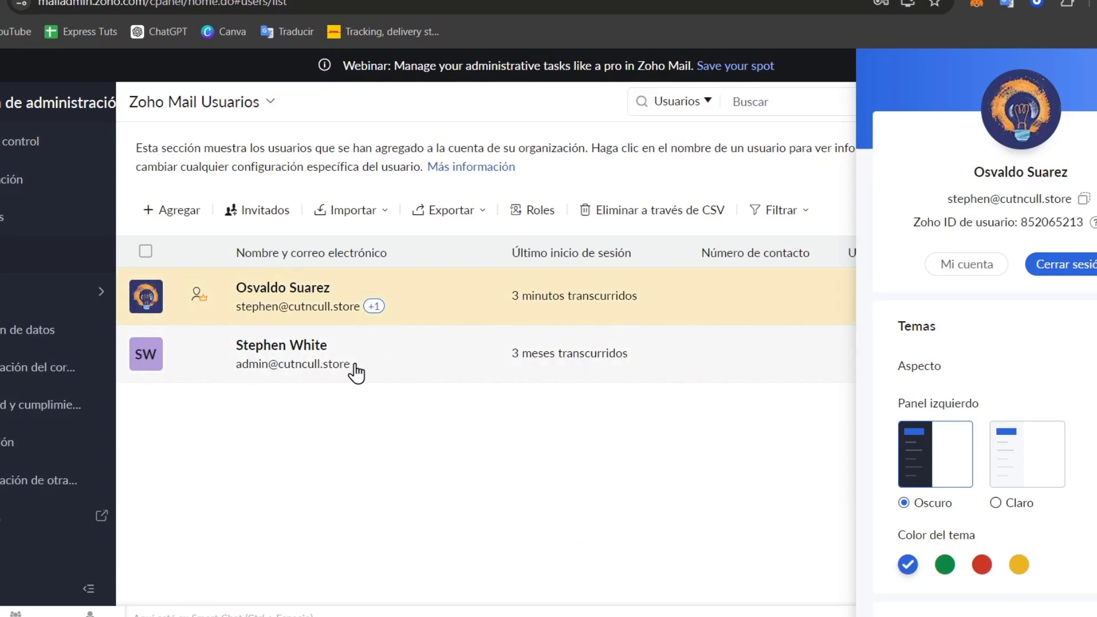
mouse_move(374, 308)
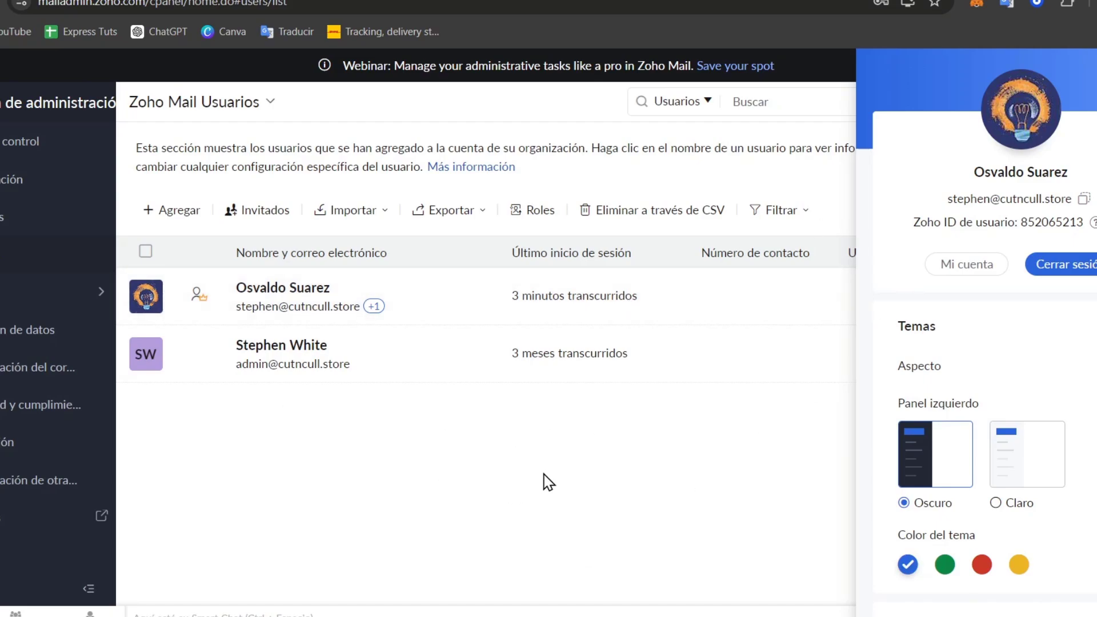
click(433, 497)
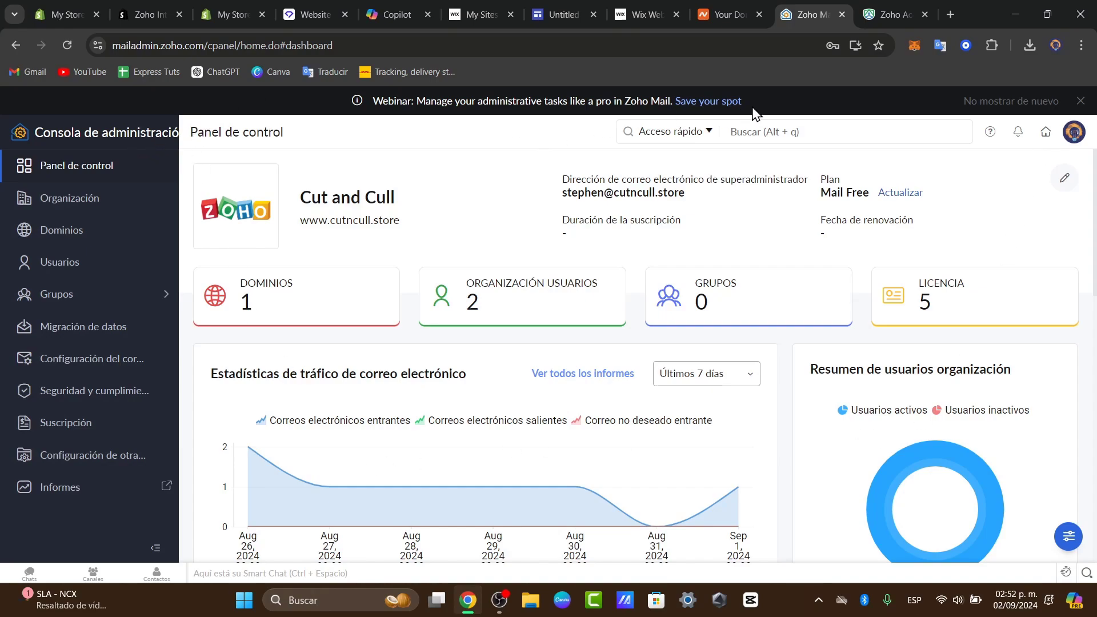
Step: Close the webinar banner and open mail.zoho.com to browse the 16 unread emails
click(1079, 102)
click(971, 134)
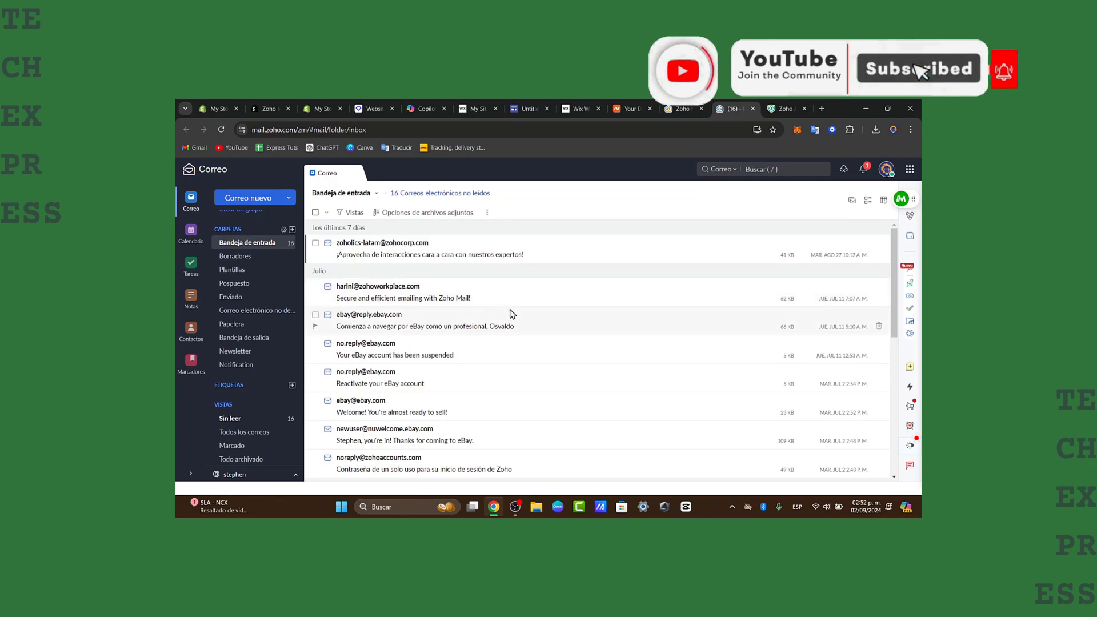
scroll(510, 315, down, 2)
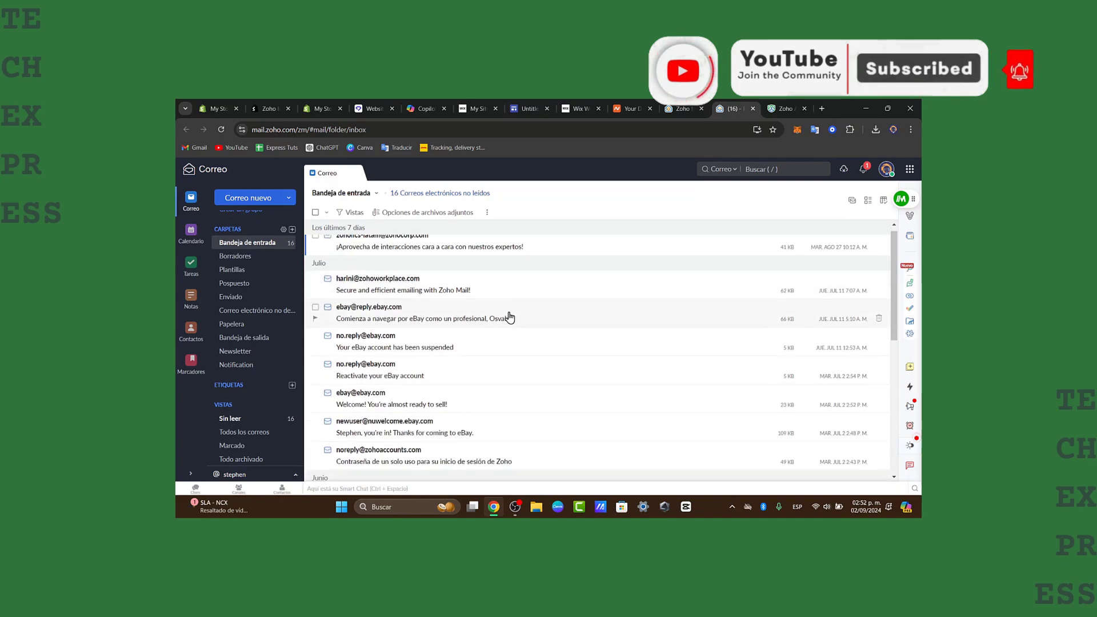
scroll(509, 321, down, 2)
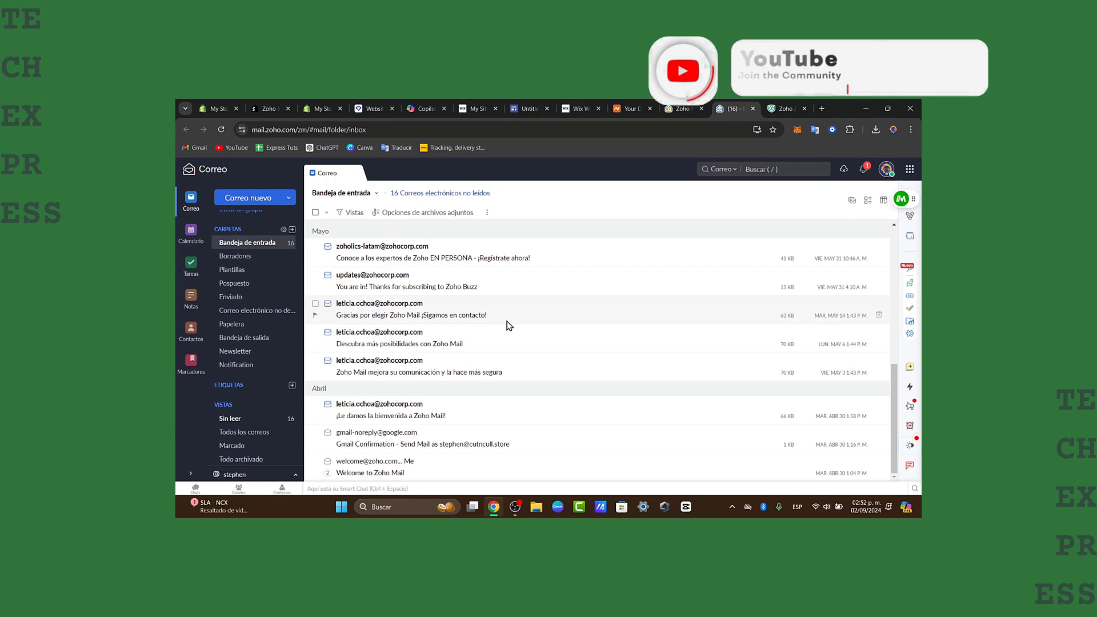